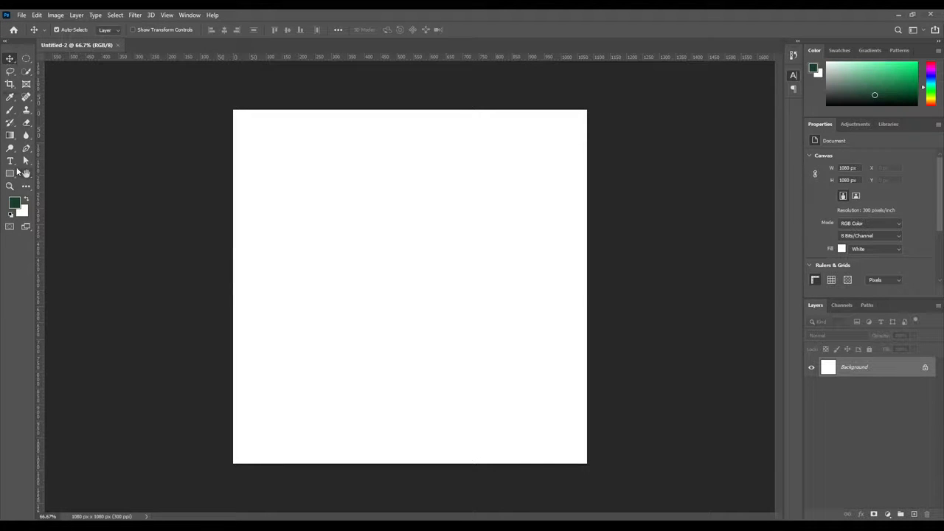
# Step: Draw a tan rectangle about 391 × 424 px near the middle of the canvas
pyautogui.click(9, 174)
pyautogui.moveTo(307, 220); pyautogui.dragTo(435, 359)
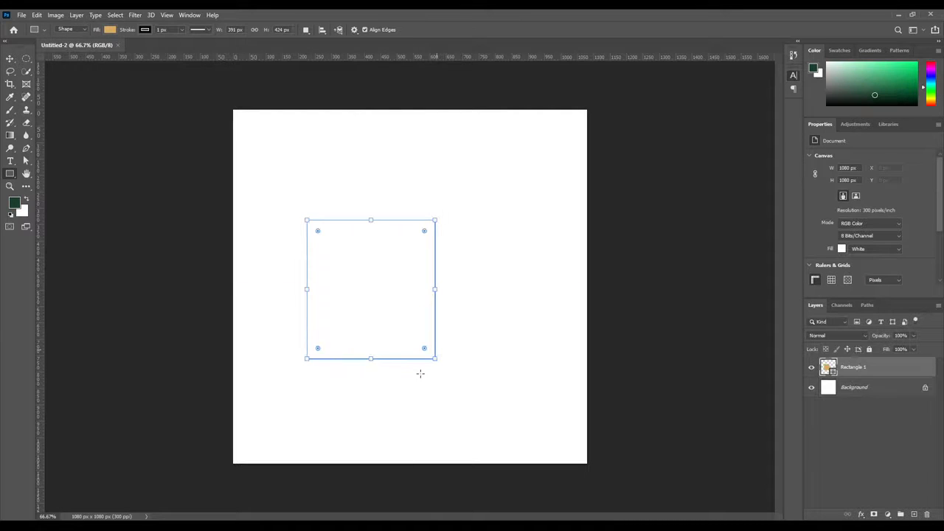
pyautogui.click(9, 59)
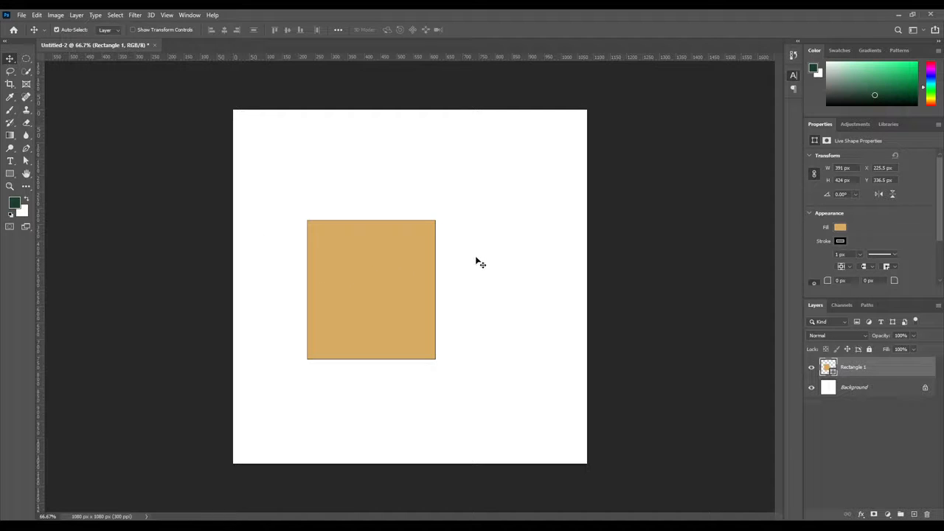
# Step: Move the rectangle to the upper part of the canvas and place copies of it in the lower-right and lower-left areas
pyautogui.moveTo(366, 285); pyautogui.dragTo(355, 241)
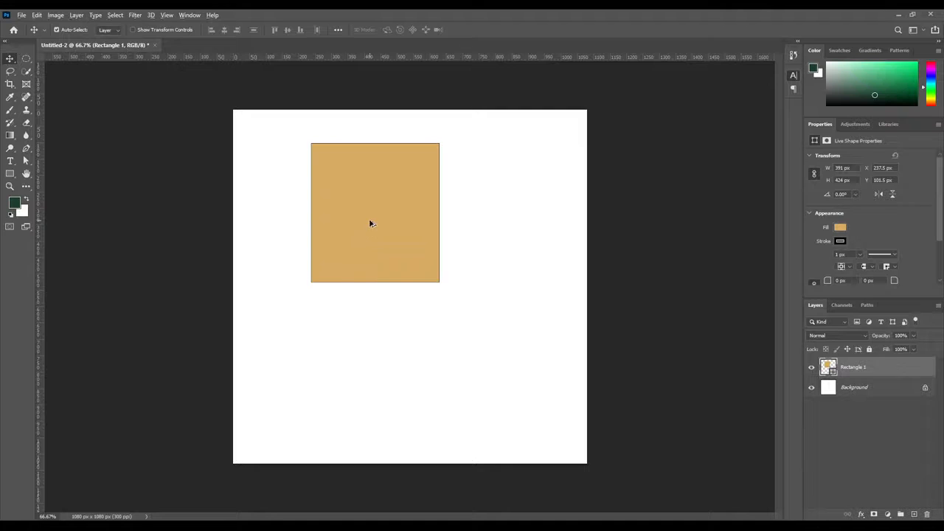
pyautogui.moveTo(371, 224); pyautogui.dragTo(494, 374)
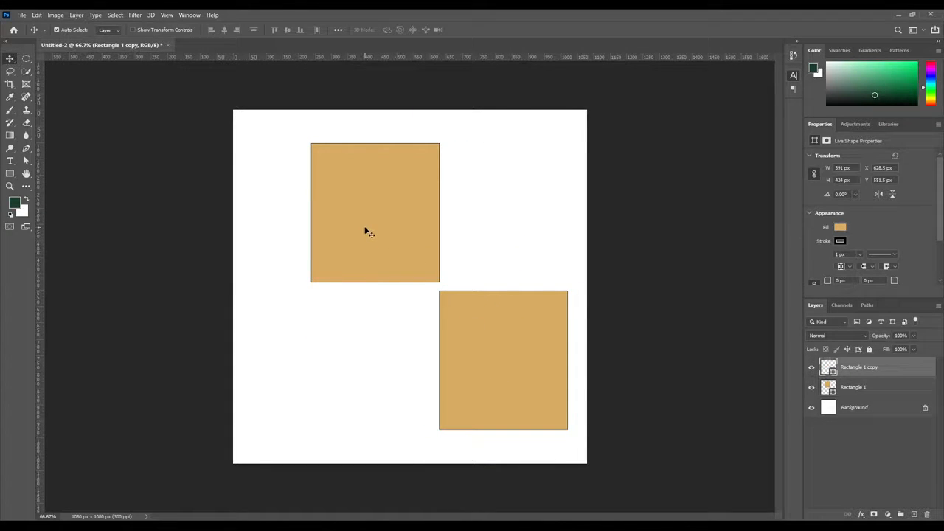
pyautogui.moveTo(364, 222); pyautogui.dragTo(314, 384)
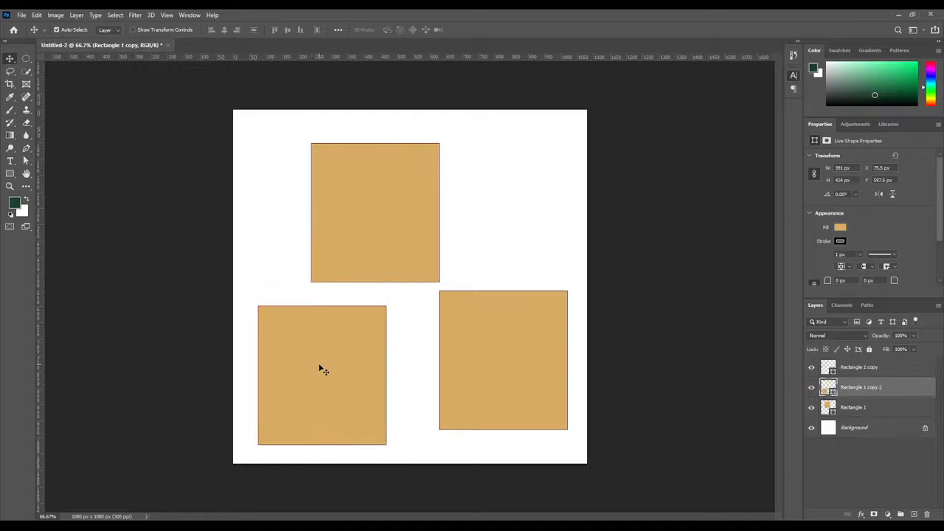
# Step: Recolour the lower-left rectangle golden brown and the lower-right rectangle a near-black brown
pyautogui.doubleClick(833, 394)
pyautogui.click(447, 178)
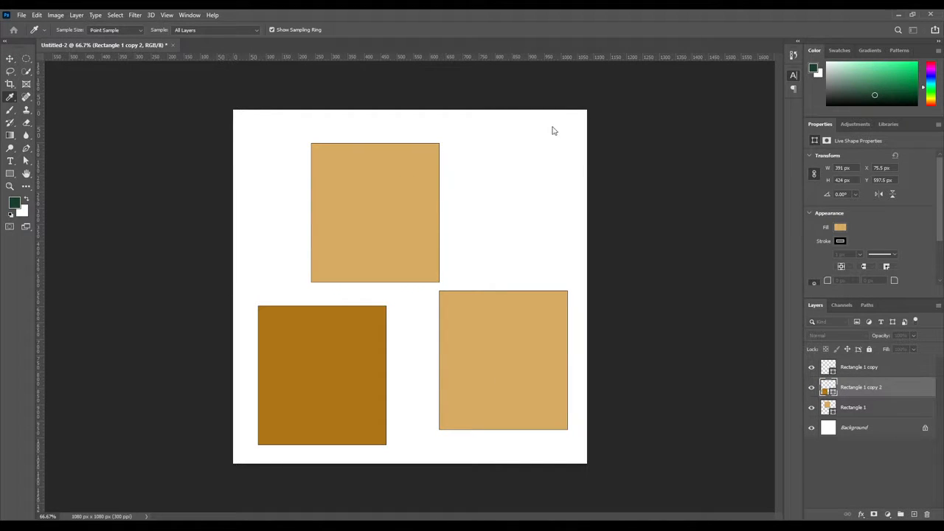
pyautogui.press('Return')
pyautogui.click(507, 361)
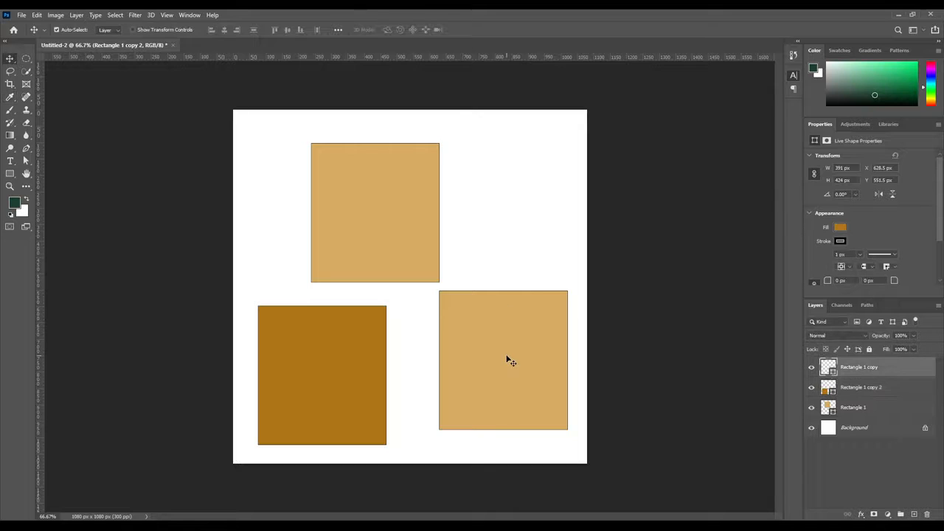
pyautogui.doubleClick(829, 368)
pyautogui.click(447, 239)
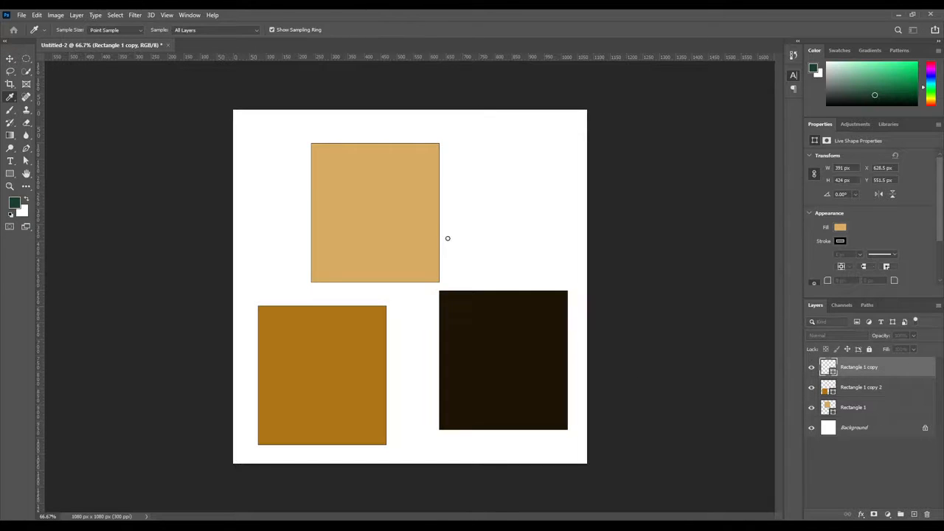
pyautogui.press('Return')
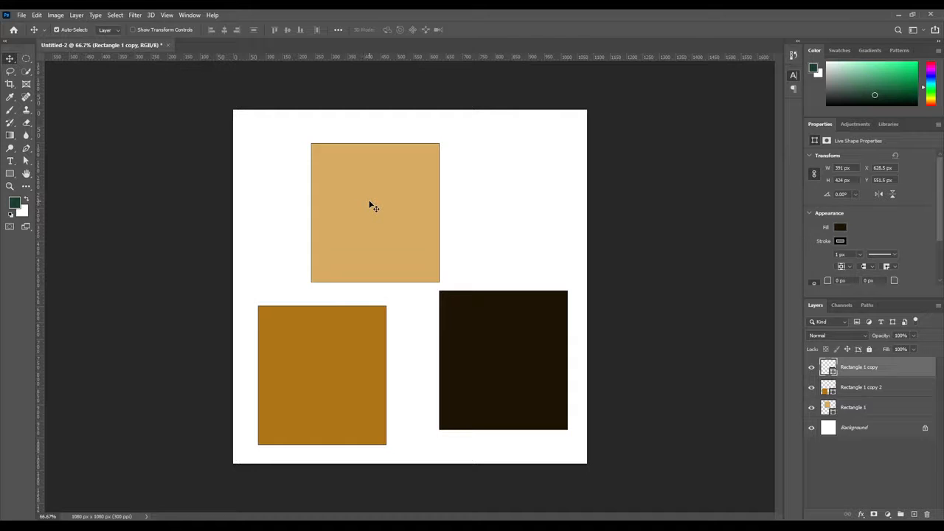
# Step: Change the fill of the upper tan rectangle to deep blue
pyautogui.click(372, 206)
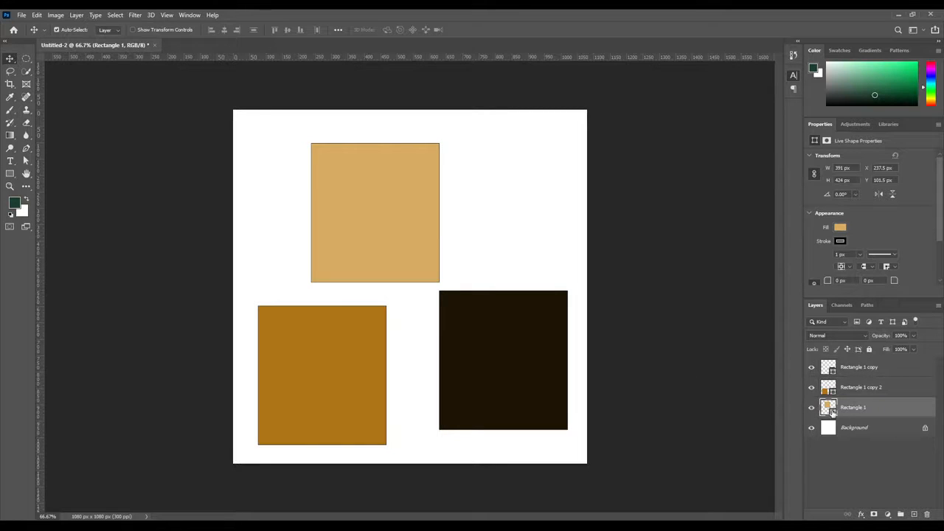
pyautogui.doubleClick(831, 410)
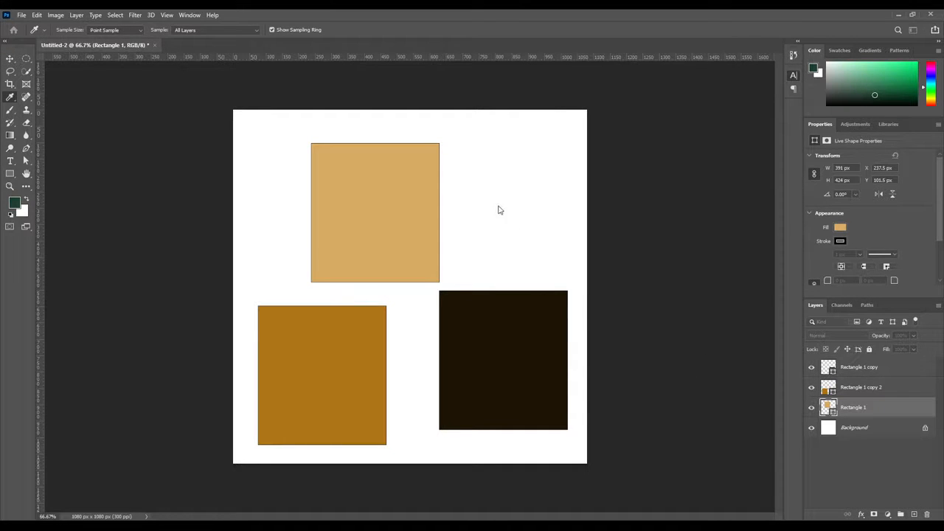
pyautogui.click(451, 169)
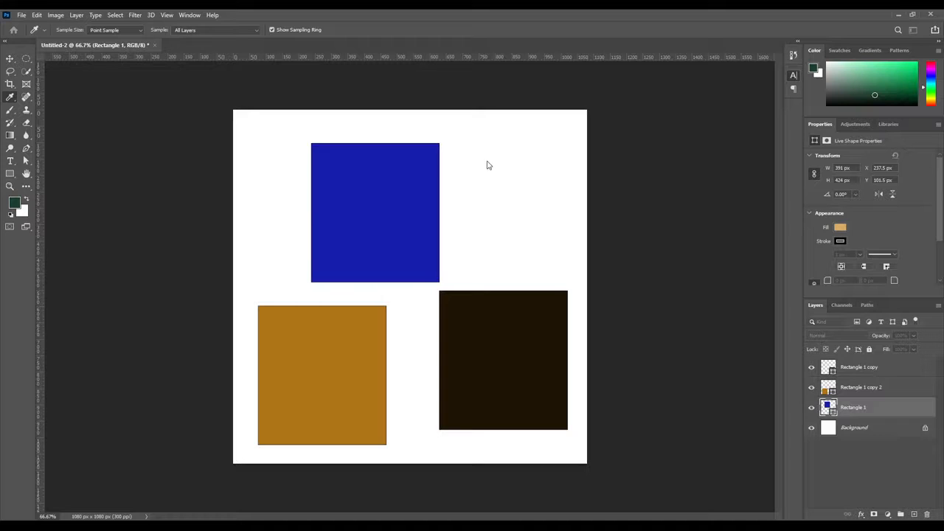
pyautogui.click(569, 131)
# Step: Rearrange the rectangles with the golden-brown one at the canvas's upper left, the near-black one at the upper right and the blue one below
pyautogui.moveTo(494, 351); pyautogui.dragTo(510, 154)
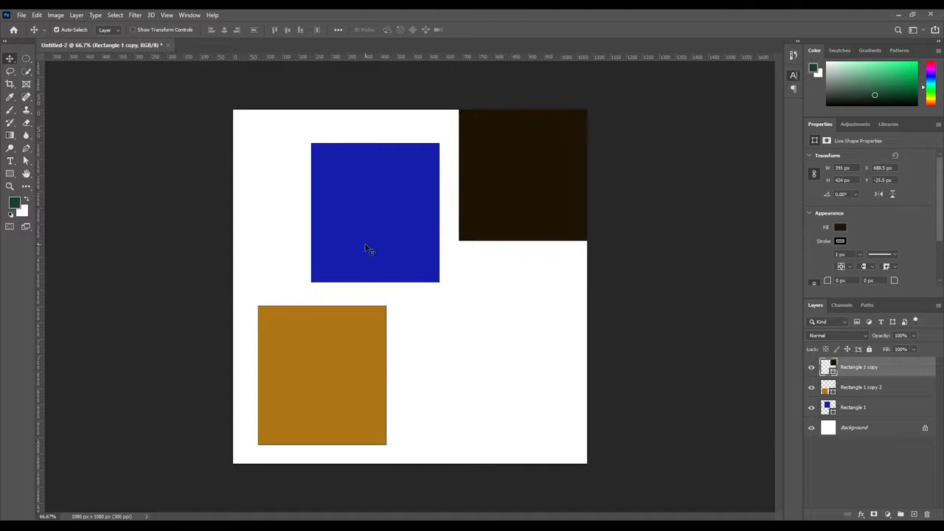
pyautogui.moveTo(371, 251); pyautogui.dragTo(423, 390)
pyautogui.moveTo(321, 339); pyautogui.dragTo(309, 149)
pyautogui.click(477, 373)
pyautogui.moveTo(478, 372); pyautogui.dragTo(345, 364)
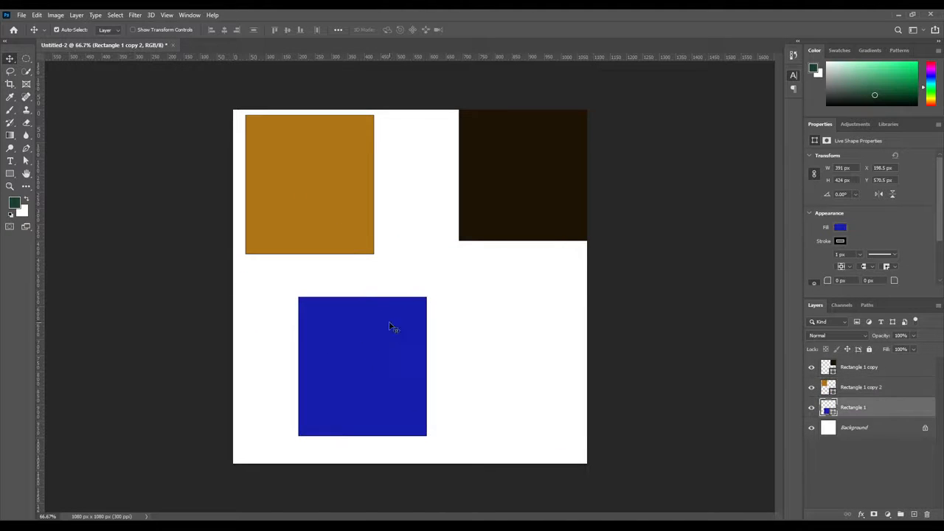
pyautogui.moveTo(514, 212); pyautogui.dragTo(476, 253)
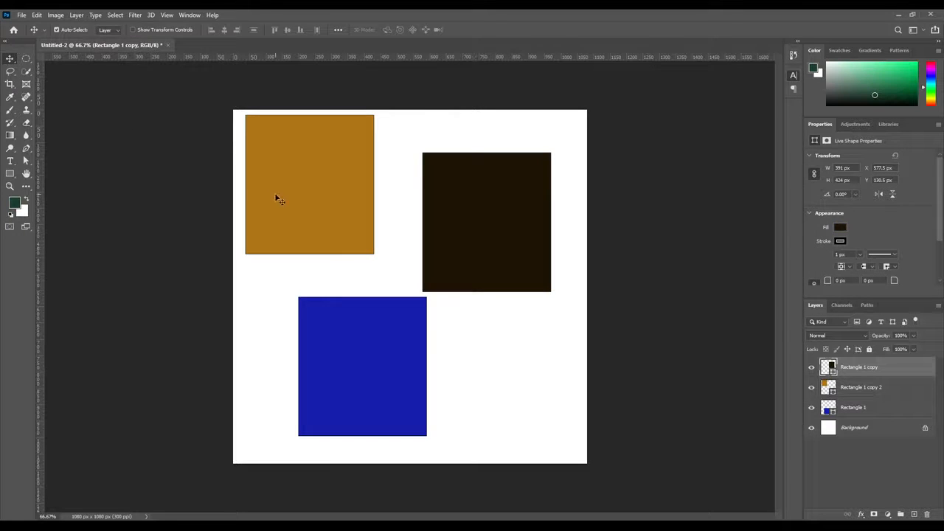
pyautogui.moveTo(322, 193); pyautogui.dragTo(332, 195)
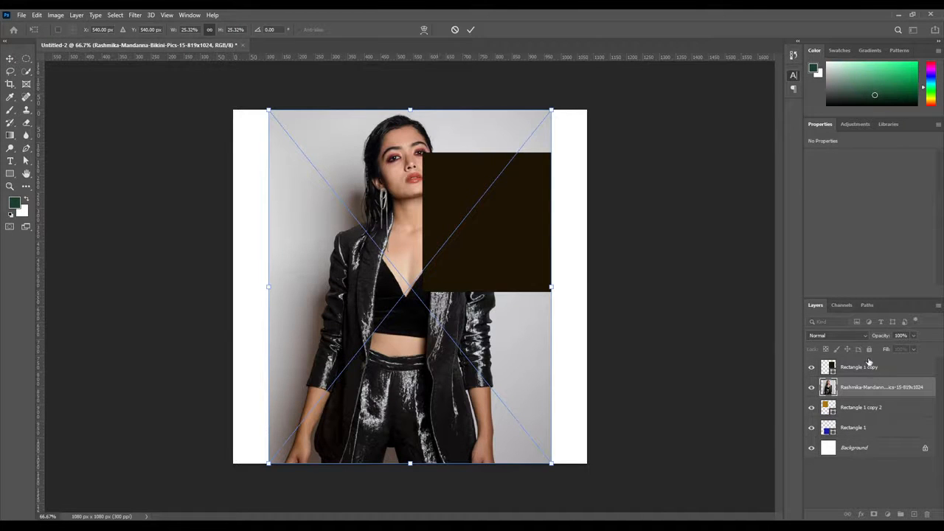
# Step: Confirm the placed portrait photo and hide the three rectangle layers
pyautogui.click(811, 367)
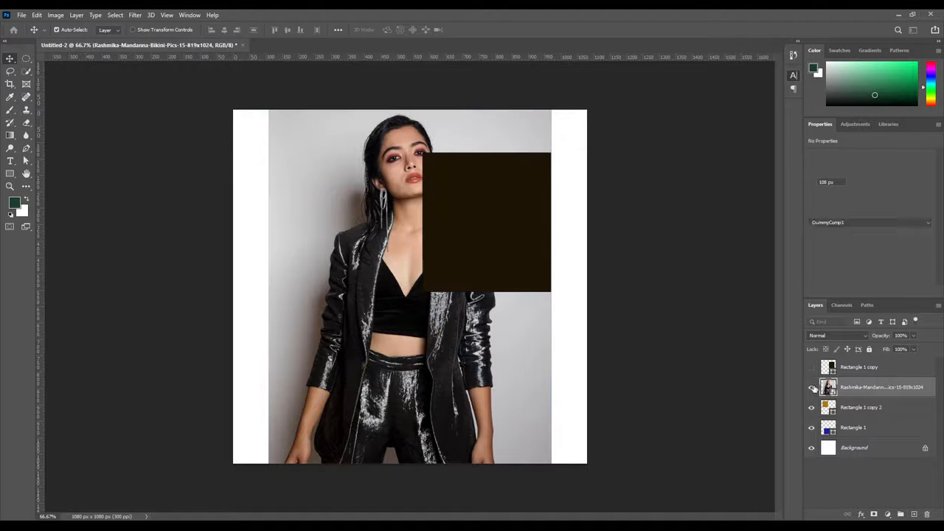
pyautogui.click(811, 368)
pyautogui.click(811, 408)
pyautogui.click(811, 428)
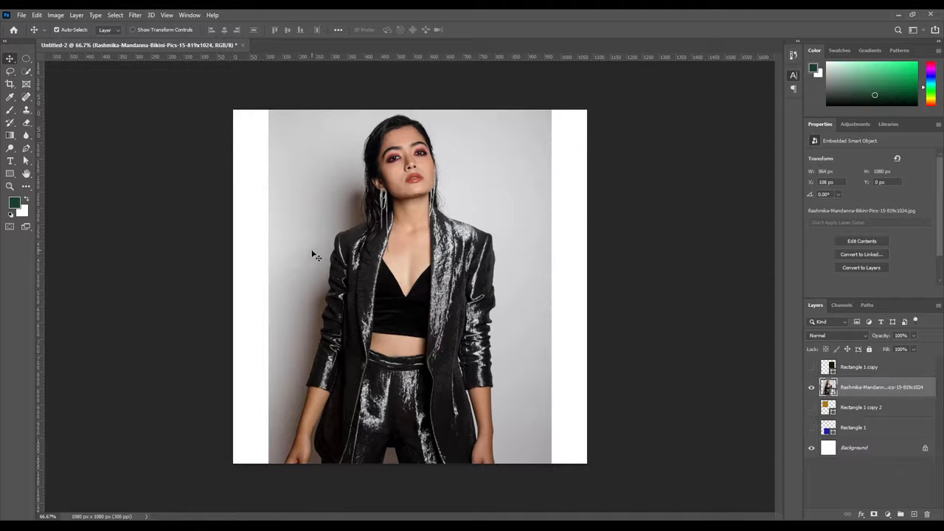
# Step: Select a rectangular area of about 500 × 397 px around the woman's head and shoulders and copy it to a new layer
pyautogui.click(24, 59)
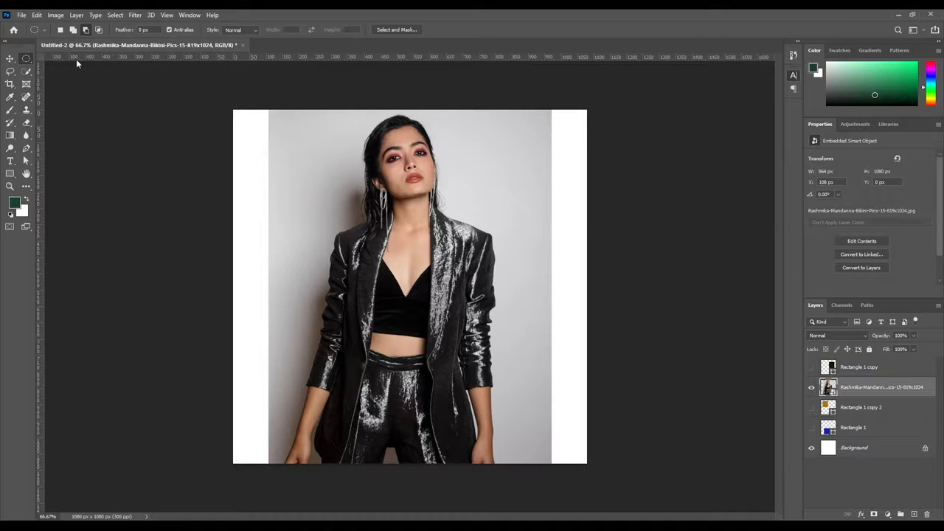
pyautogui.hotkey('shift', 'm')
pyautogui.moveTo(308, 152); pyautogui.dragTo(483, 247)
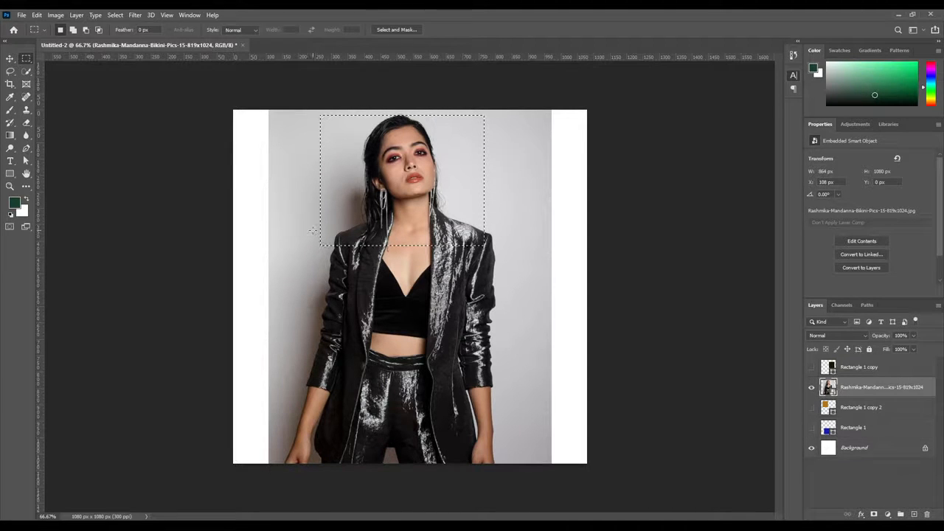
pyautogui.hotkey('ctrl', 'j')
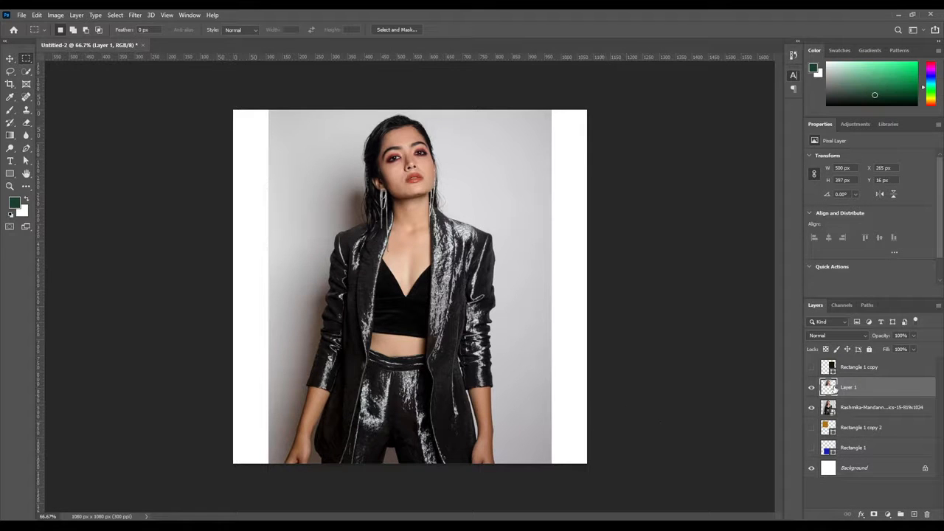
# Step: Toggle the full portrait layer's visibility to examine the copied head-and-shoulders area on its own
pyautogui.click(812, 408)
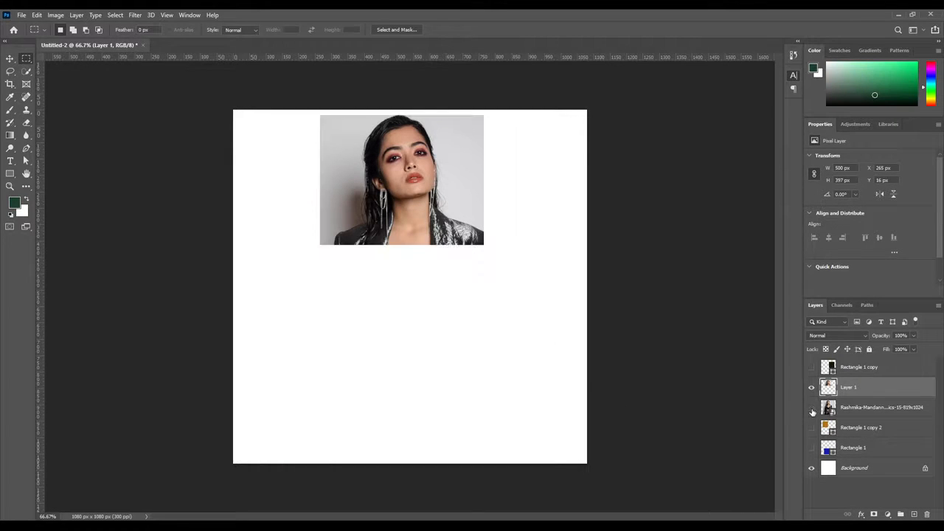
pyautogui.click(812, 408)
pyautogui.click(812, 409)
pyautogui.click(812, 408)
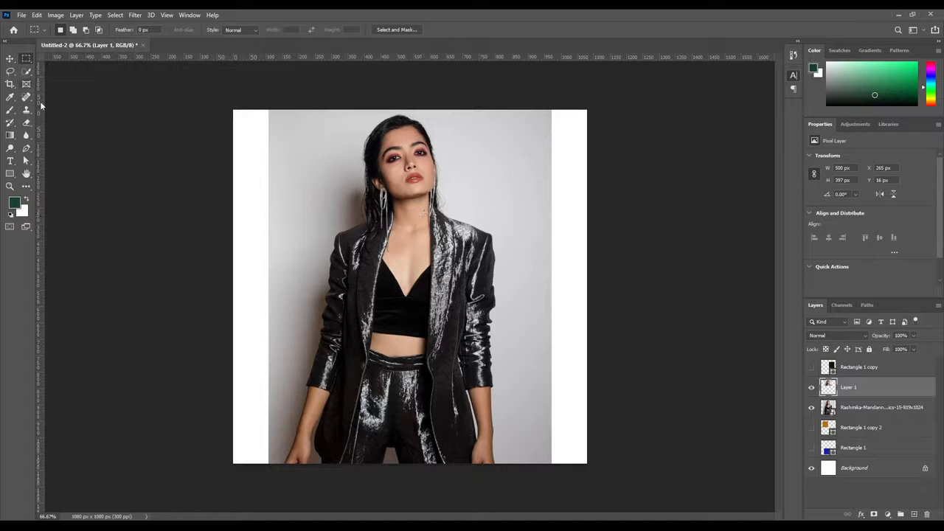
# Step: Move the head-and-shoulders cut-out off the portrait and place several copies of it along both sides of the canvas
pyautogui.press('v')
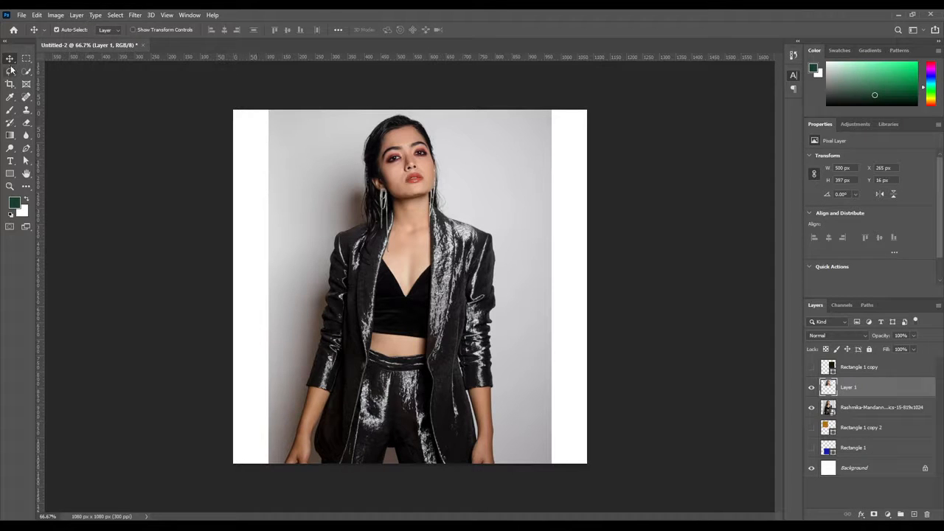
pyautogui.moveTo(410, 183); pyautogui.dragTo(534, 341)
pyautogui.moveTo(532, 323); pyautogui.dragTo(532, 315)
pyautogui.moveTo(300, 199); pyautogui.dragTo(310, 330)
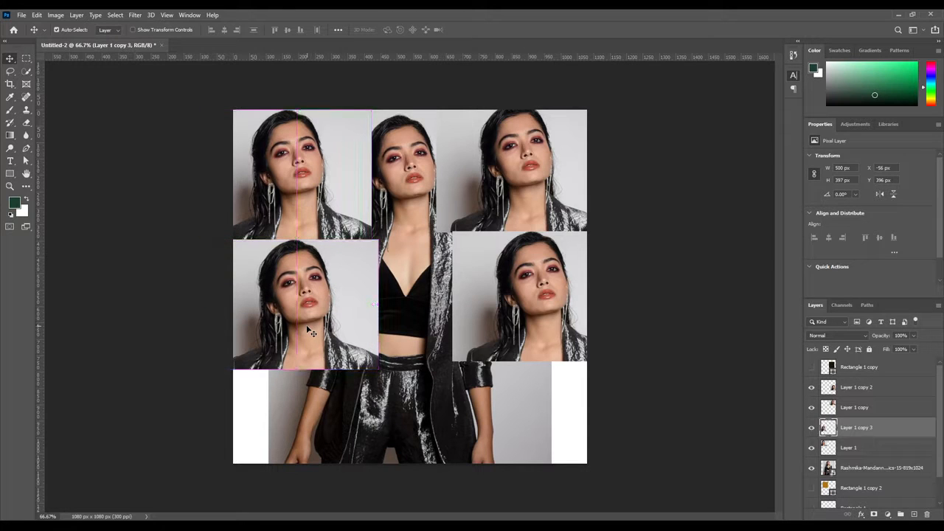
pyautogui.click(463, 252)
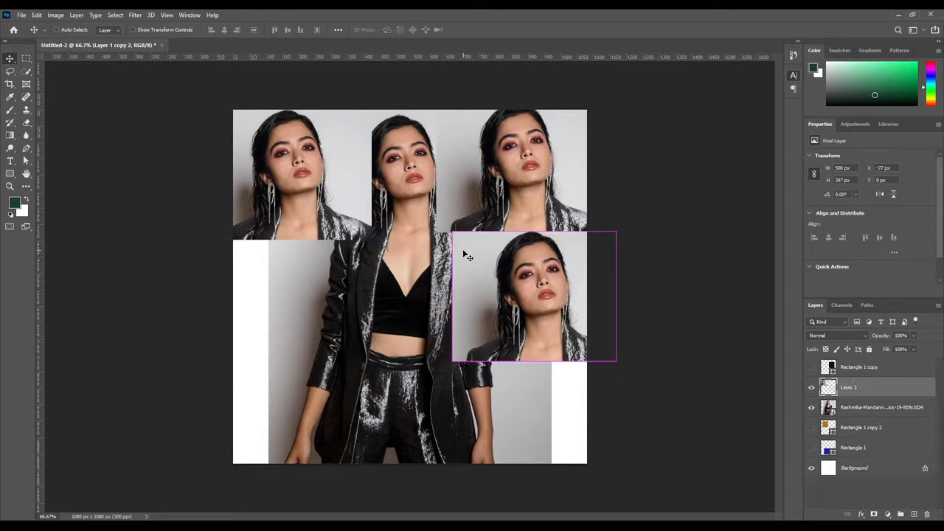
# Step: Undo the moves and duplicates of the head-and-shoulders cut-out
pyautogui.hotkey('ctrl', 'z')
pyautogui.hotkey('ctrl', 'z')
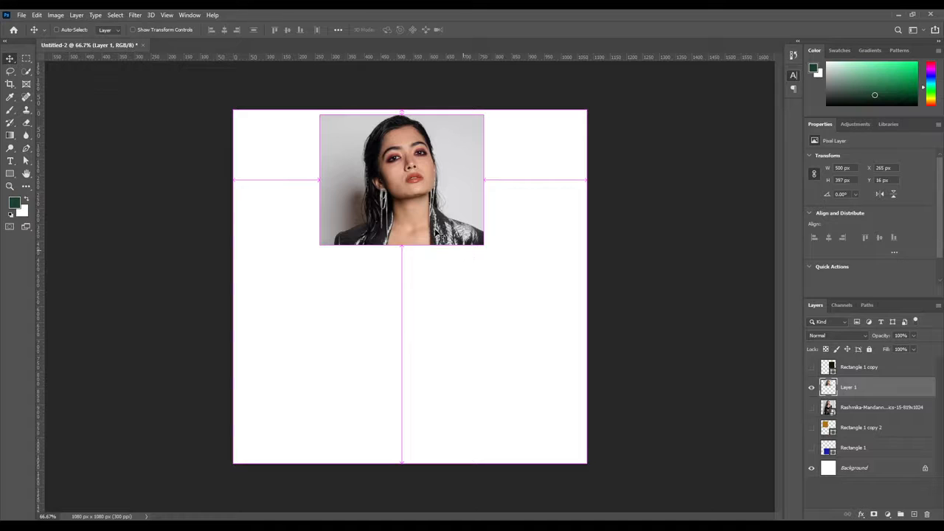
pyautogui.press('z')
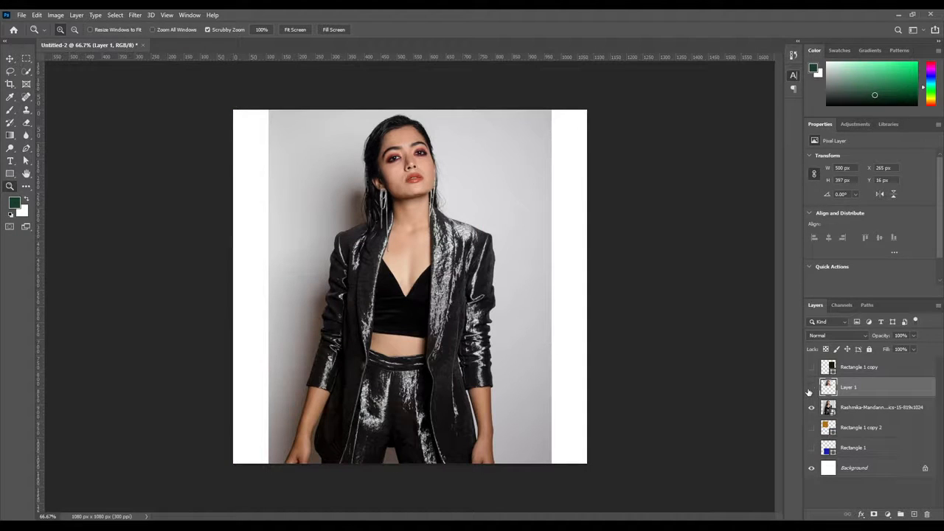
# Step: Hide the head-and-shoulders cut-out layer and make a circular selection around the woman's head in the portrait
pyautogui.click(811, 388)
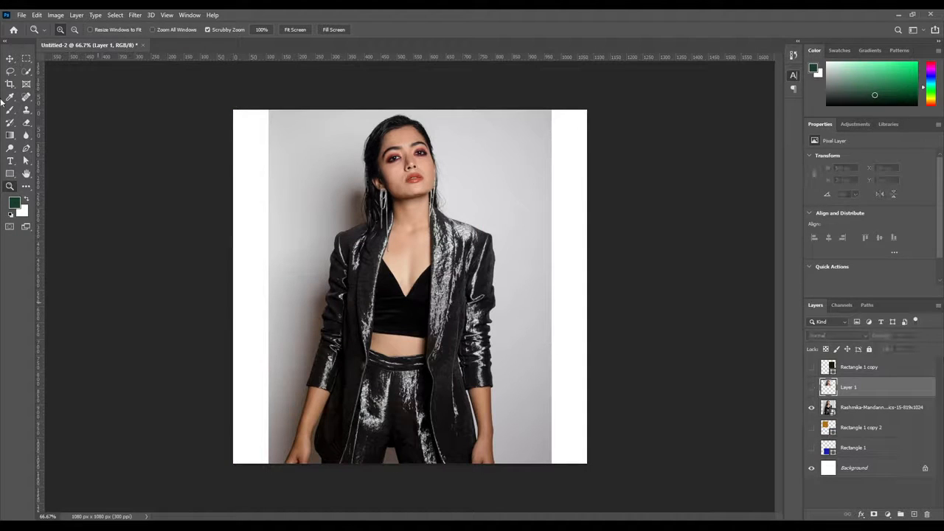
pyautogui.click(28, 61)
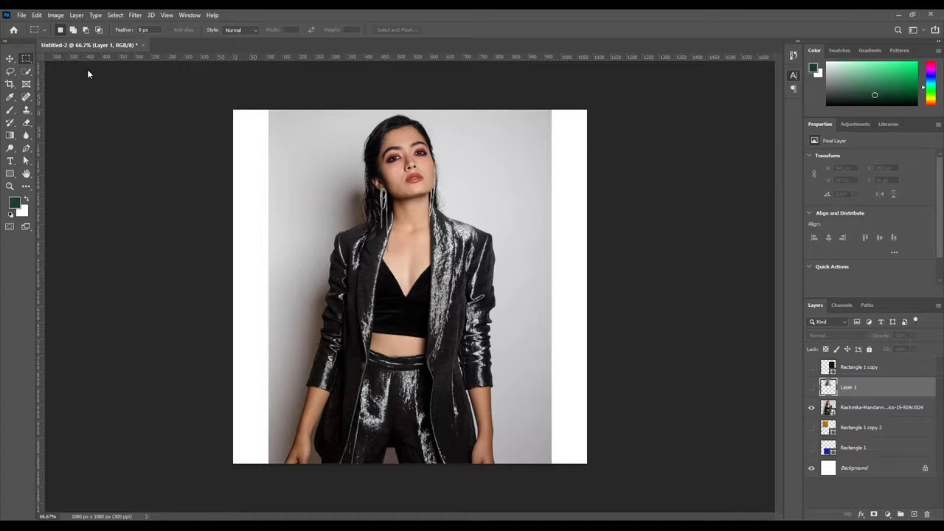
pyautogui.hotkey('shift', 'm')
pyautogui.moveTo(308, 142); pyautogui.dragTo(461, 263)
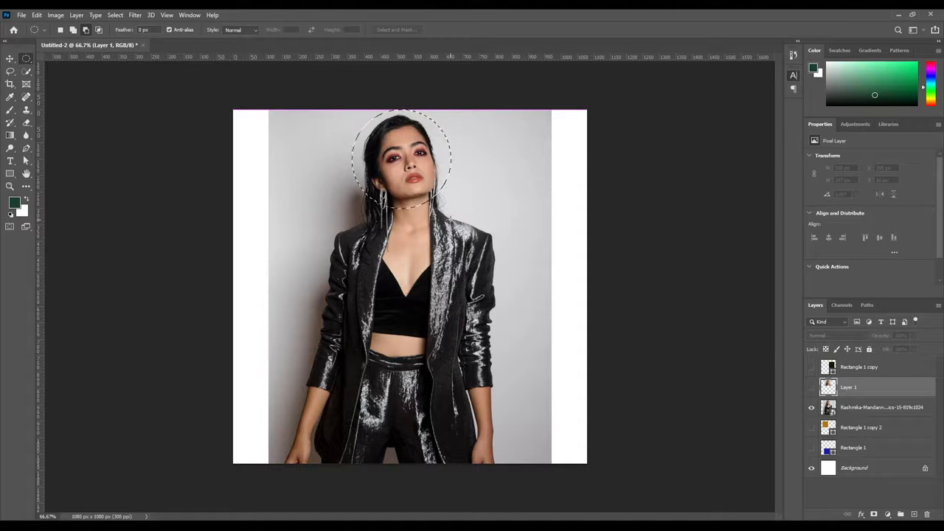
pyautogui.moveTo(451, 219); pyautogui.dragTo(452, 220)
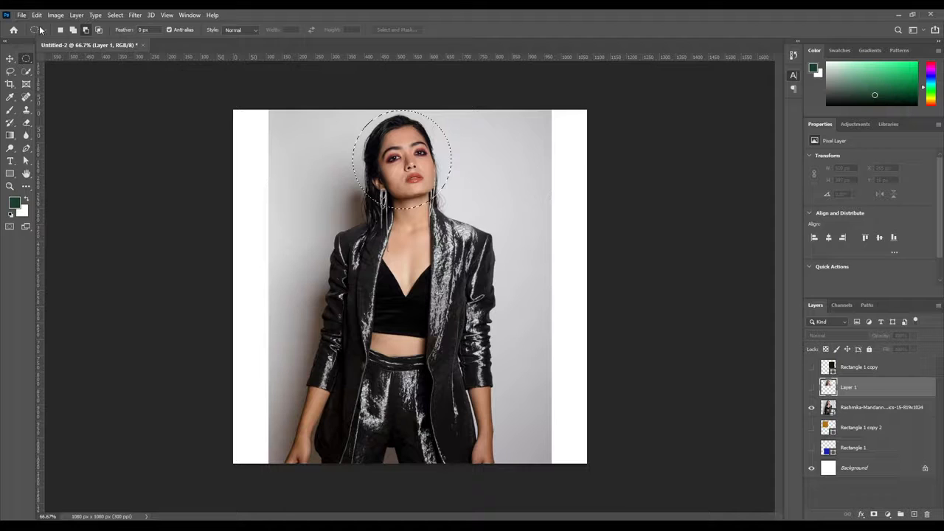
# Step: Create a blank 500 × 397 px document at 300 pixels/inch, checking back on the portrait document before returning to the blank one
pyautogui.click(662, 419)
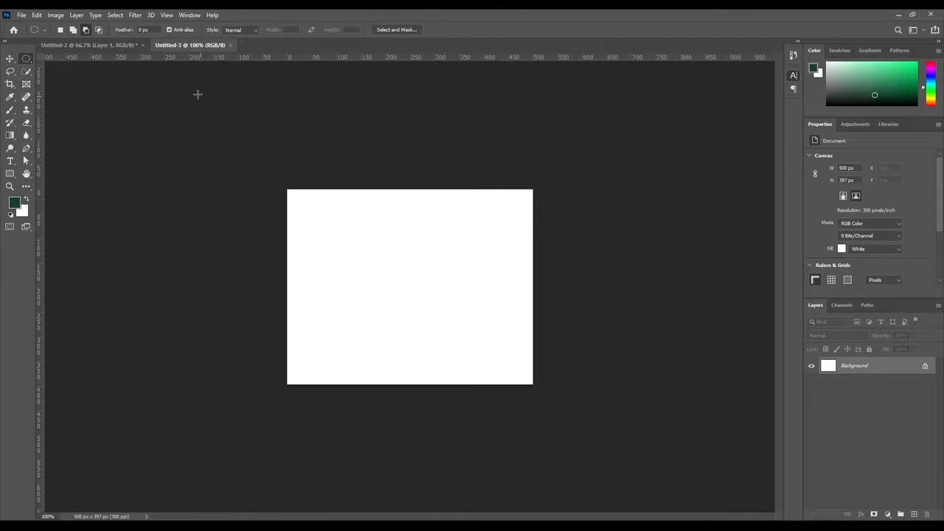
pyautogui.click(115, 45)
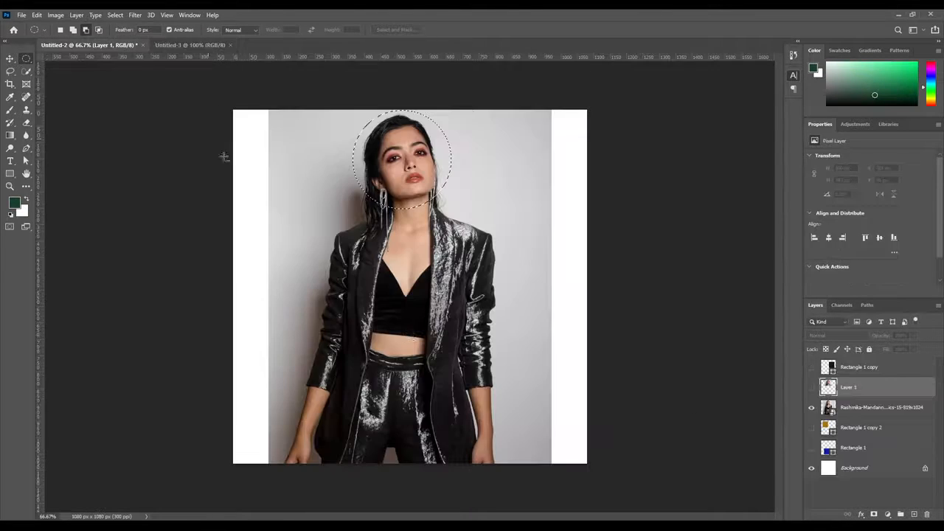
pyautogui.click(188, 48)
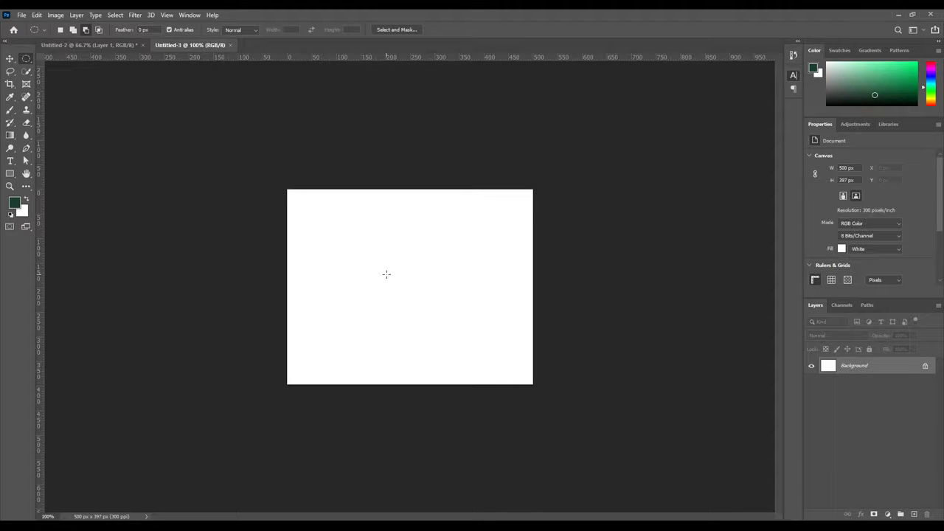
# Step: Paste the copied head-and-shoulders picture into the blank document, scale it to about 75% and position it inside the canvas
pyautogui.hotkey('ctrl', 'v')
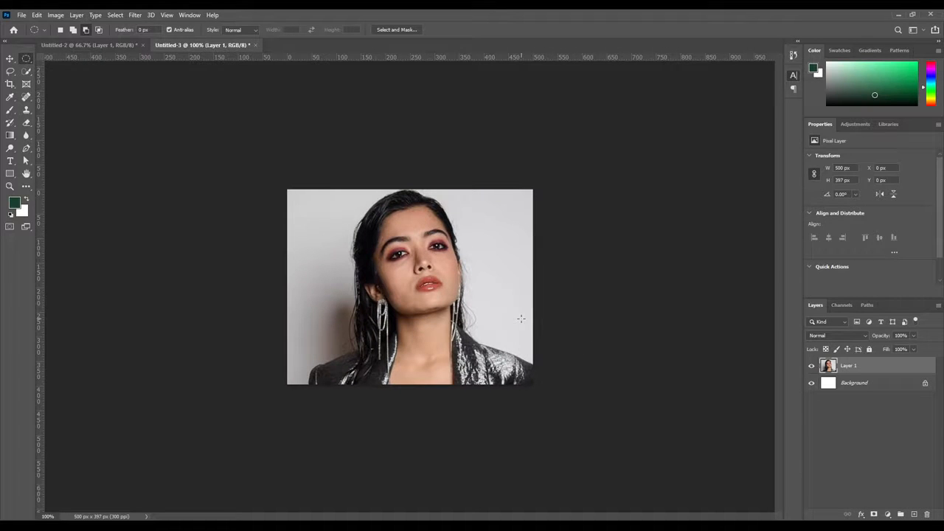
pyautogui.hotkey('ctrl', 't')
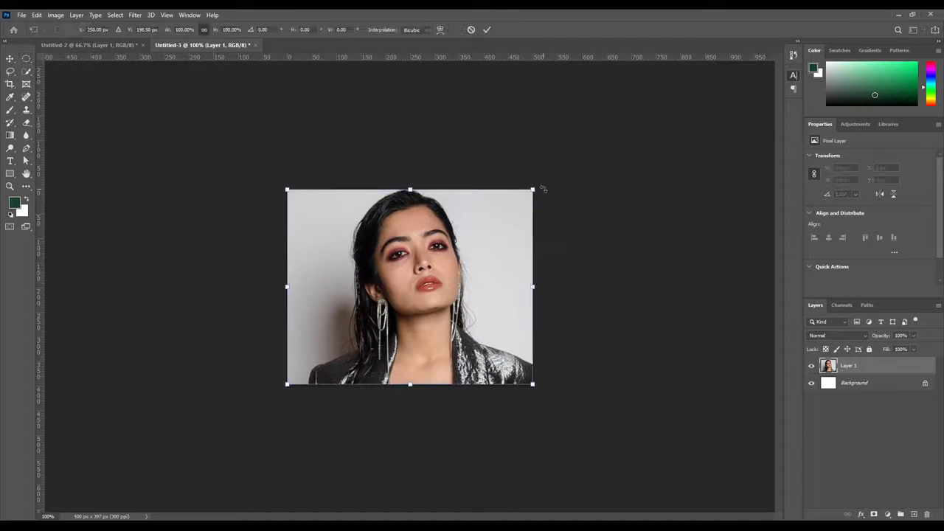
pyautogui.moveTo(531, 191); pyautogui.dragTo(423, 243)
pyautogui.moveTo(444, 310); pyautogui.dragTo(490, 393)
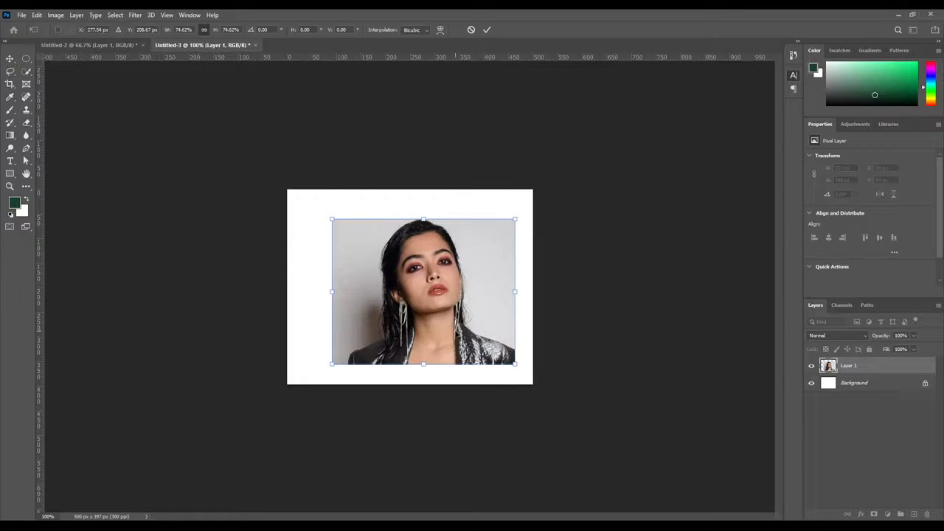
pyautogui.moveTo(452, 318); pyautogui.dragTo(424, 315)
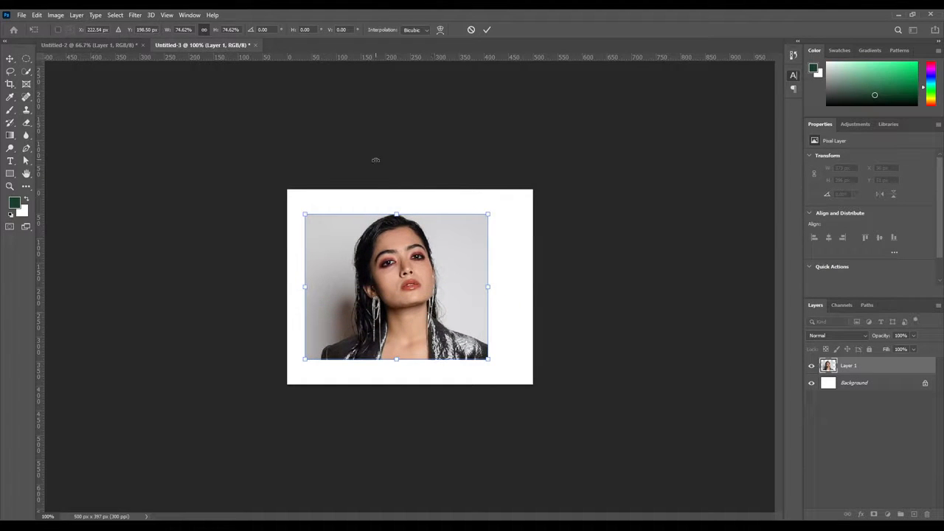
# Step: Return to the portrait document and place a single-row marquee selection across the picture at the woman's neck
pyautogui.click(78, 45)
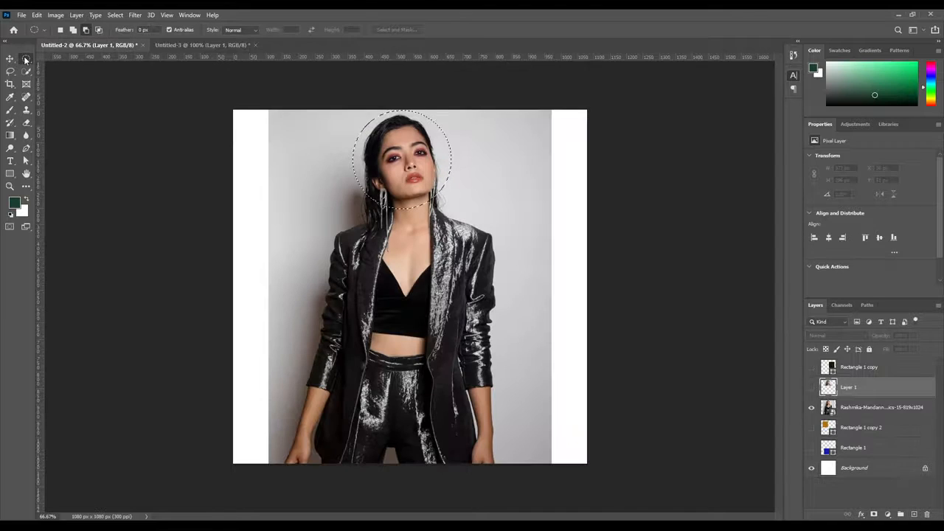
pyautogui.click(94, 78)
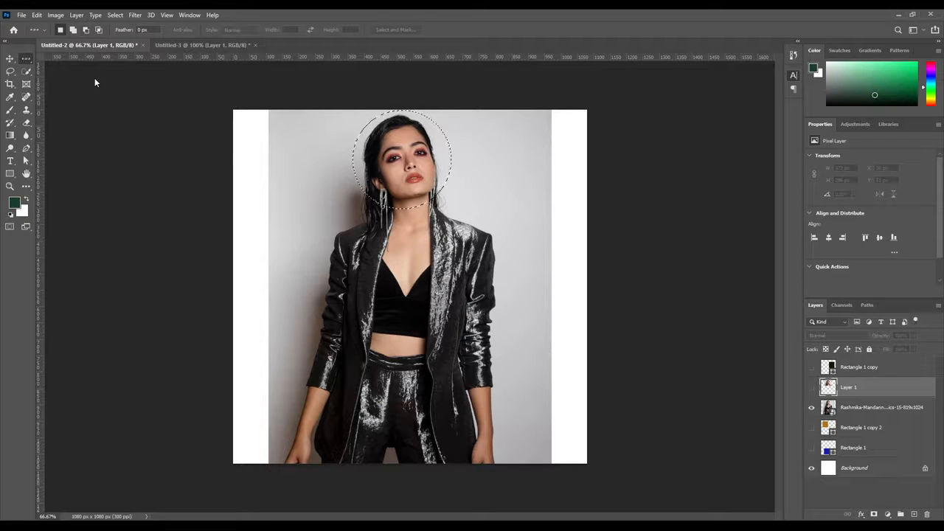
pyautogui.moveTo(299, 160); pyautogui.dragTo(457, 272)
pyautogui.moveTo(311, 274); pyautogui.dragTo(313, 283)
pyautogui.moveTo(316, 129); pyautogui.dragTo(340, 210)
pyautogui.press('alt')
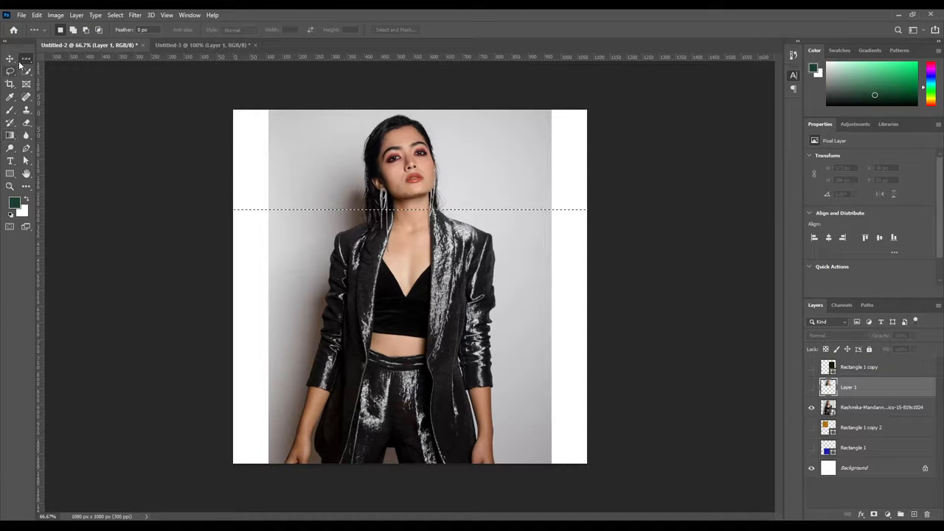
# Step: Make a rectangular selection of about 224 × 260 px on the backdrop beside the head and sample the face's skin tone as foreground colour
pyautogui.moveTo(27, 61); pyautogui.dragTo(73, 55)
pyautogui.moveTo(279, 127); pyautogui.dragTo(354, 212)
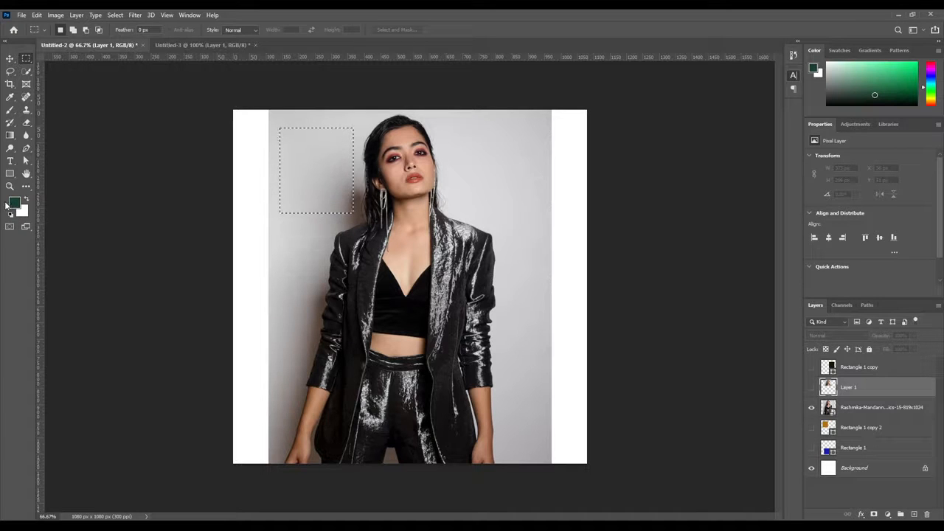
pyautogui.press('i')
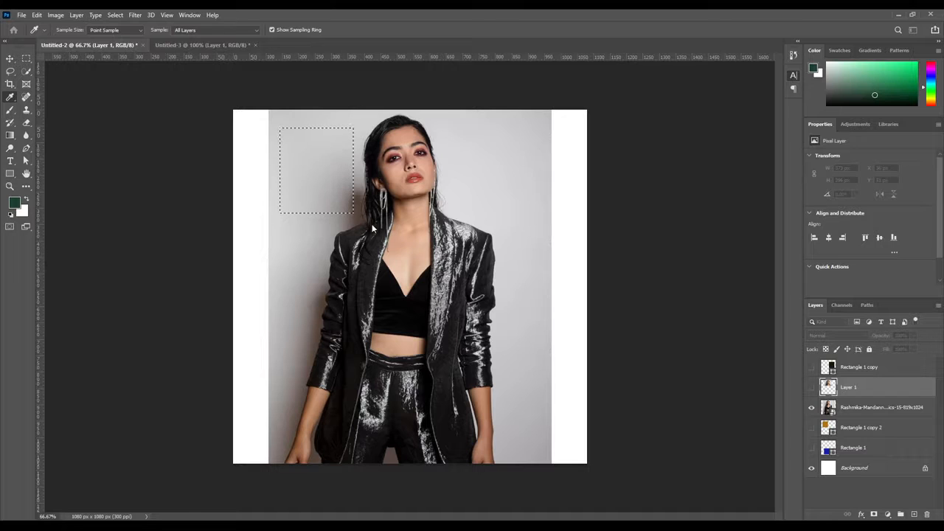
pyautogui.click(429, 168)
pyautogui.press('m')
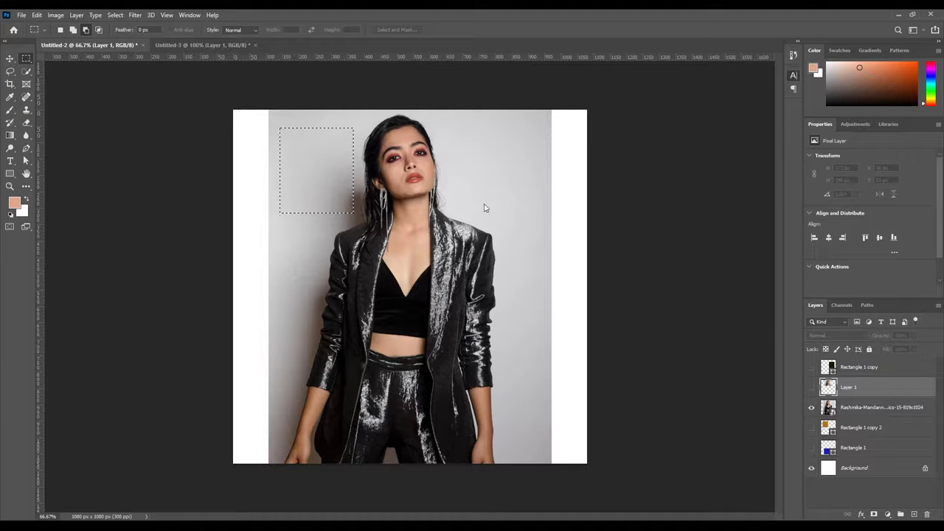
# Step: Show the head-and-shoulders cut-out layer and fill the rectangular selection with the foreground skin tone on a new layer
pyautogui.click(811, 387)
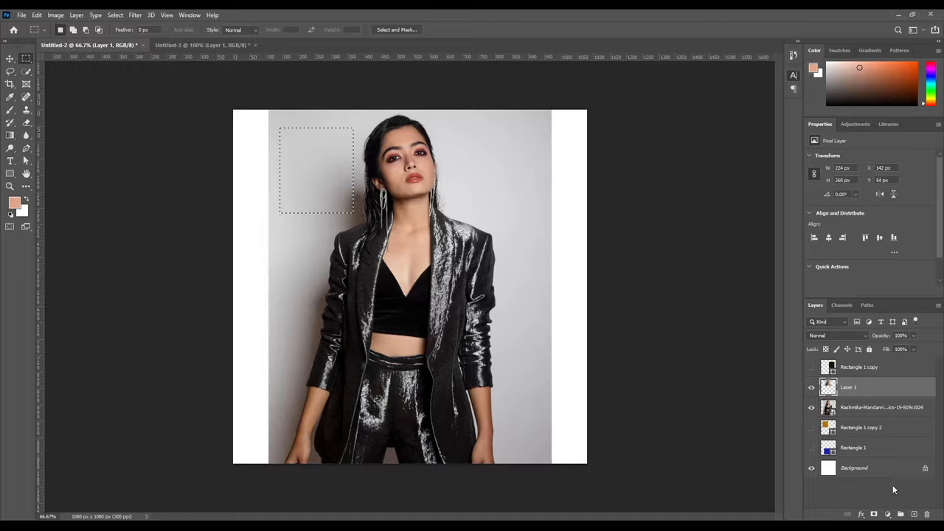
pyautogui.click(913, 513)
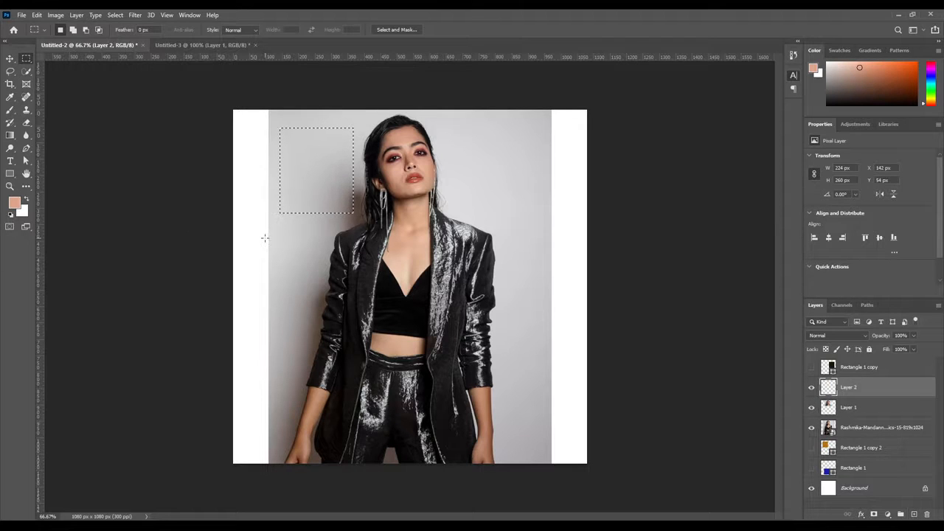
pyautogui.hotkey('alt', 'BackSpace')
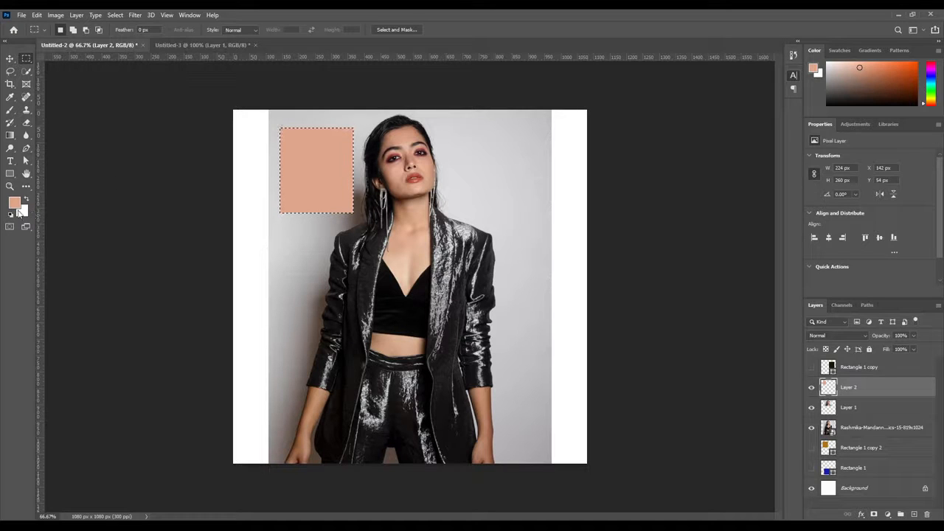
# Step: Sample the black top as background colour, fill a rectangle of about 275 × 243 px with it on the head's other side, and deselect
pyautogui.press('i')
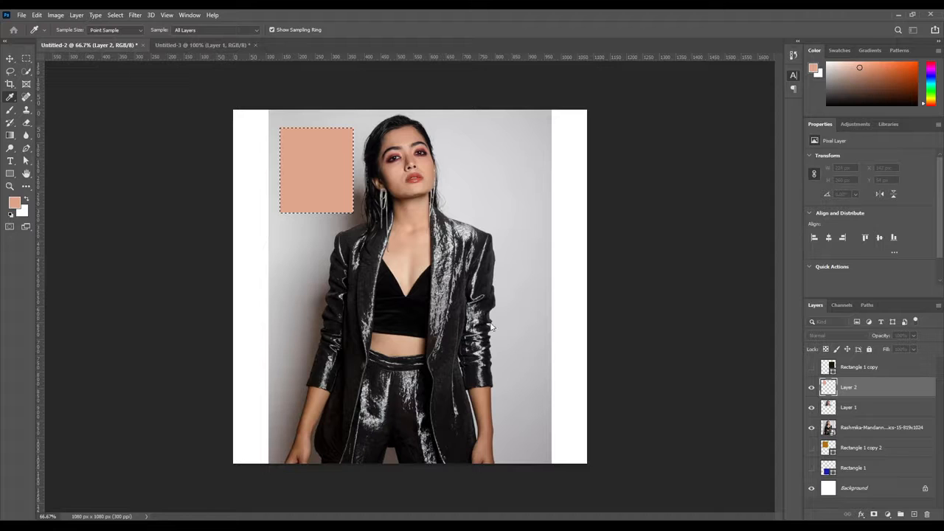
pyautogui.keyDown('alt'); pyautogui.click(391, 291); pyautogui.keyUp('alt')
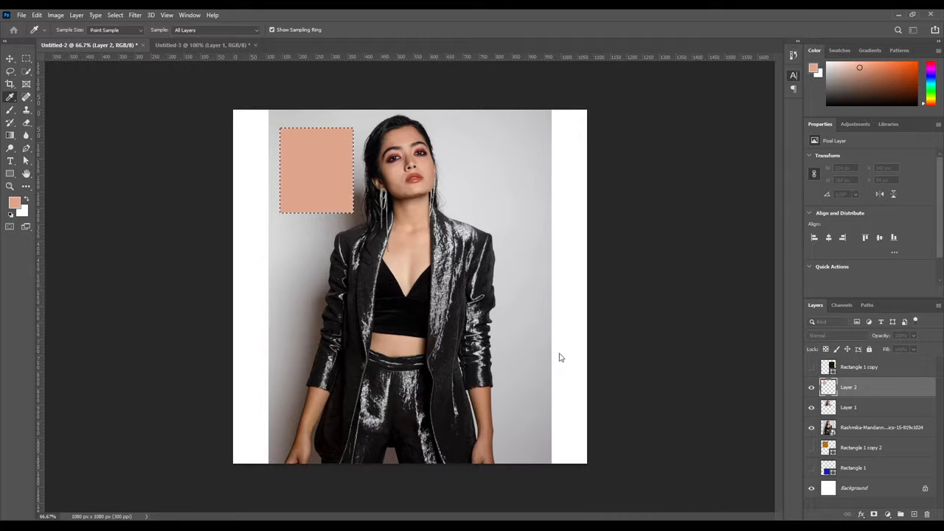
pyautogui.press('m')
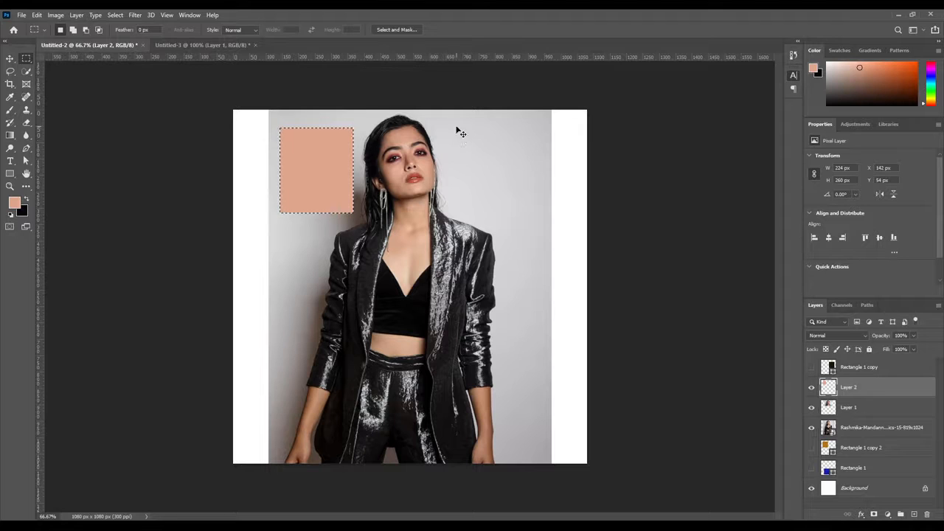
pyautogui.moveTo(456, 127); pyautogui.dragTo(546, 207)
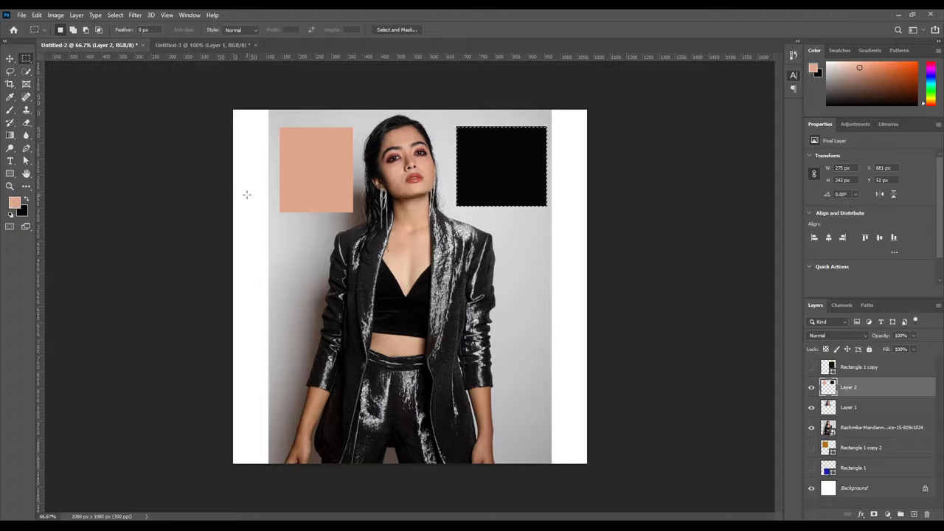
pyautogui.click(10, 59)
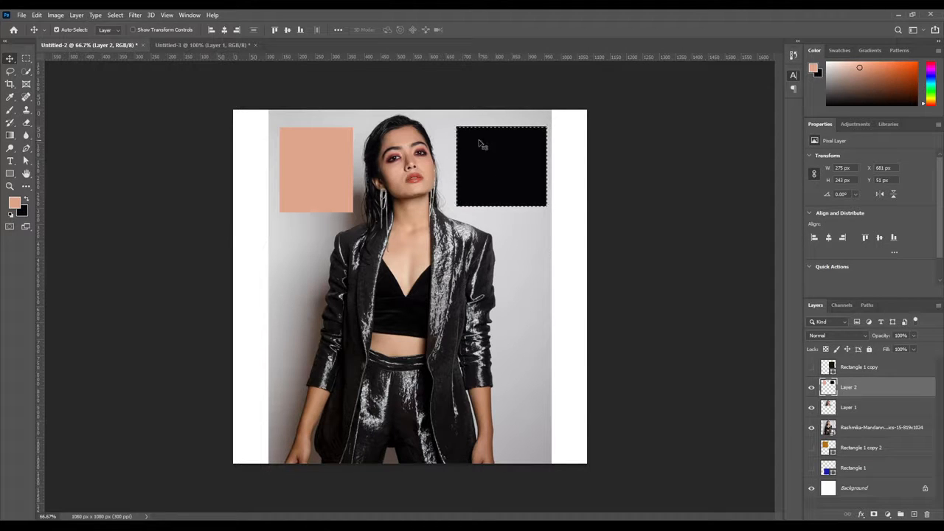
pyautogui.hotkey('ctrl', 'd')
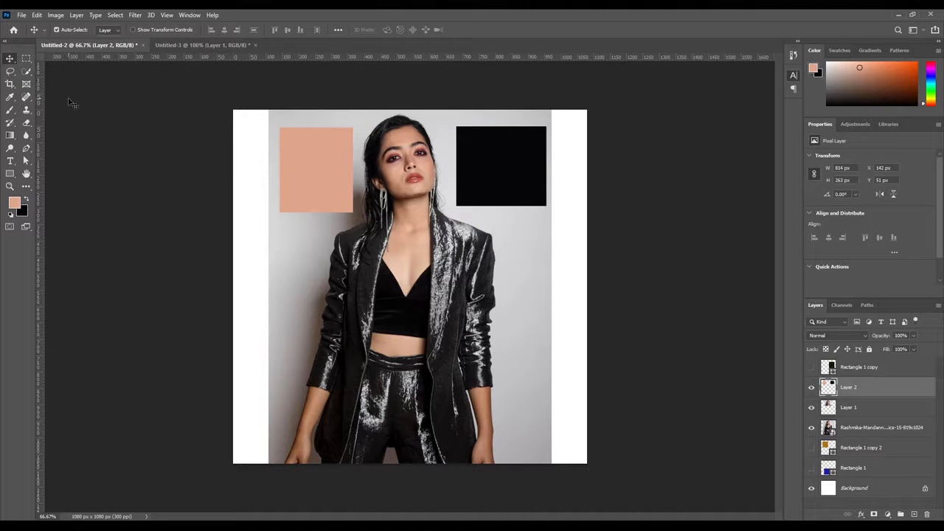
pyautogui.click(26, 59)
pyautogui.moveTo(282, 176); pyautogui.dragTo(494, 388)
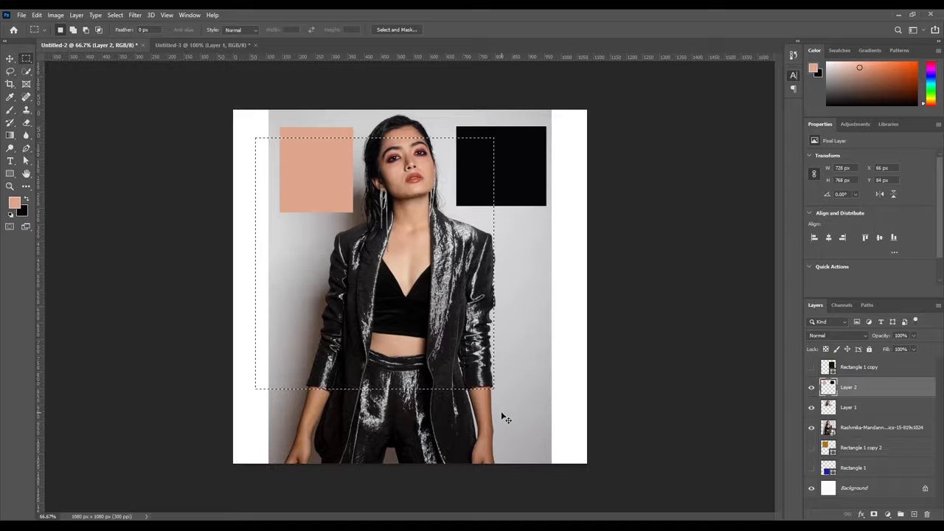
pyautogui.hotkey('ctrl', 'd')
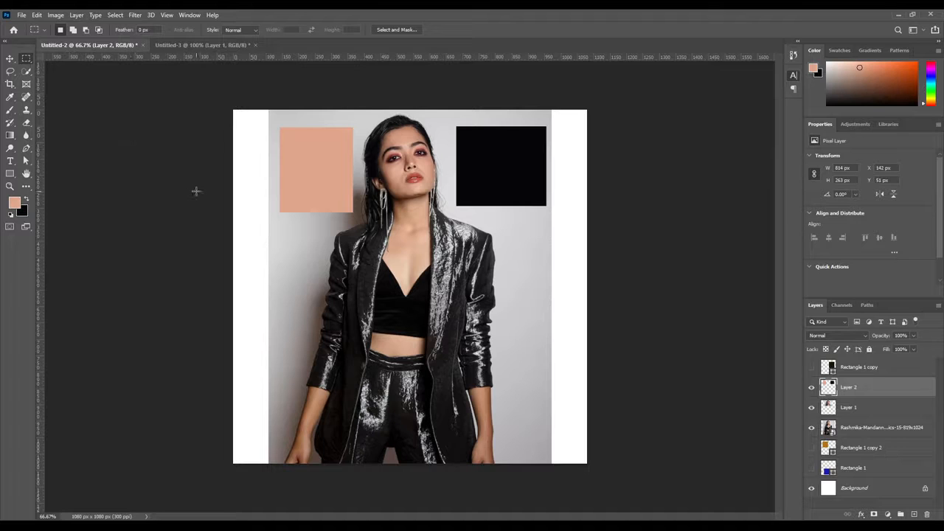
# Step: Move the layer with the skin-tone and black rectangles to about X 133 px, Y 83 px
pyautogui.click(12, 59)
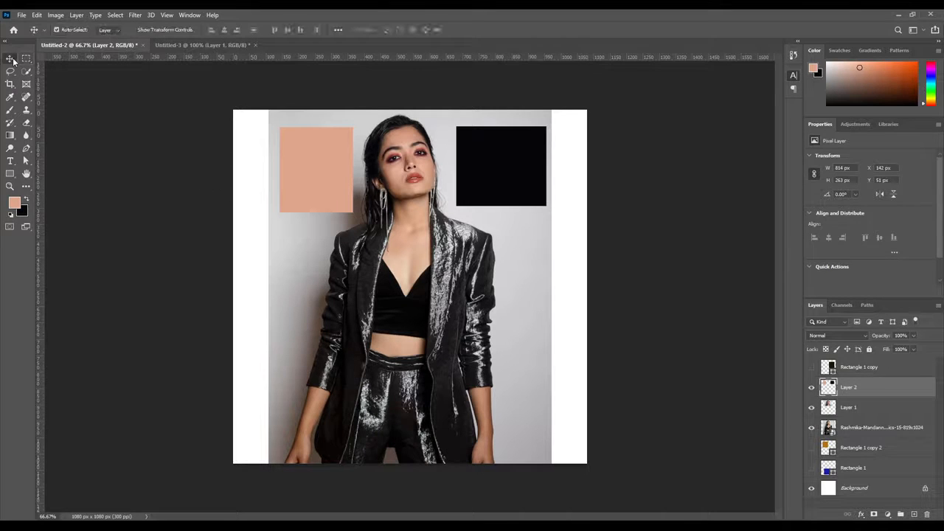
pyautogui.moveTo(314, 170); pyautogui.dragTo(294, 180)
pyautogui.moveTo(505, 196)
pyautogui.mouseDown()
pyautogui.moveTo(513, 177)
pyautogui.moveTo(514, 192)
pyautogui.mouseUp()
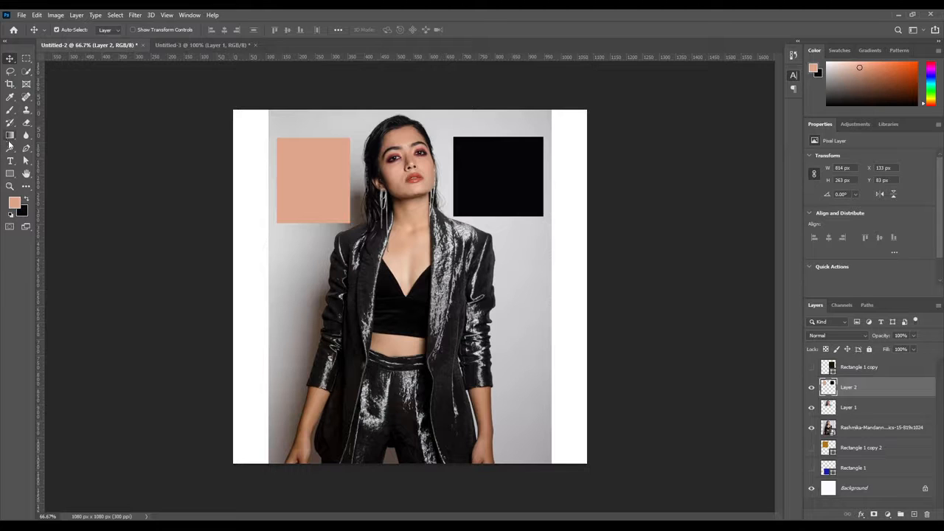
# Step: Copy an elliptical face selection of about 191 × 224 px to a new layer and move the head-and-shoulders cut-out over the lower body
pyautogui.click(27, 60)
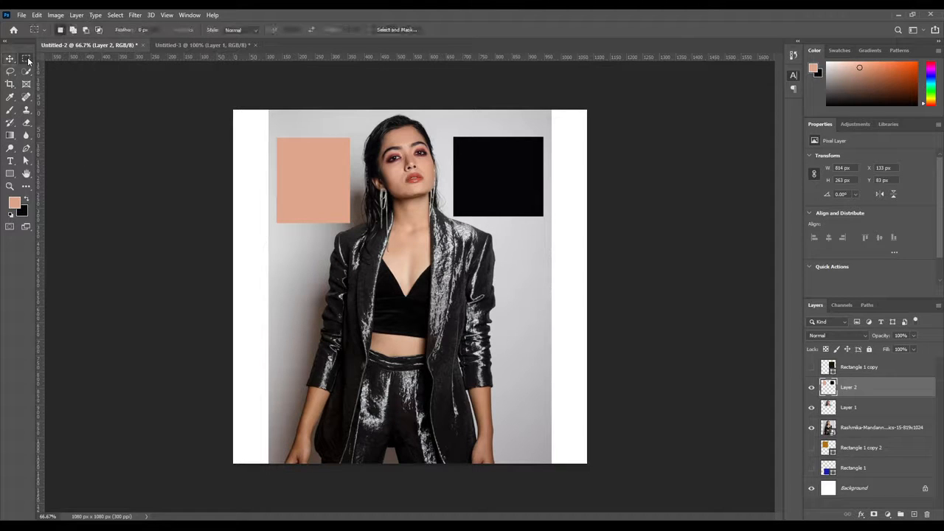
pyautogui.hotkey('shift', 'm')
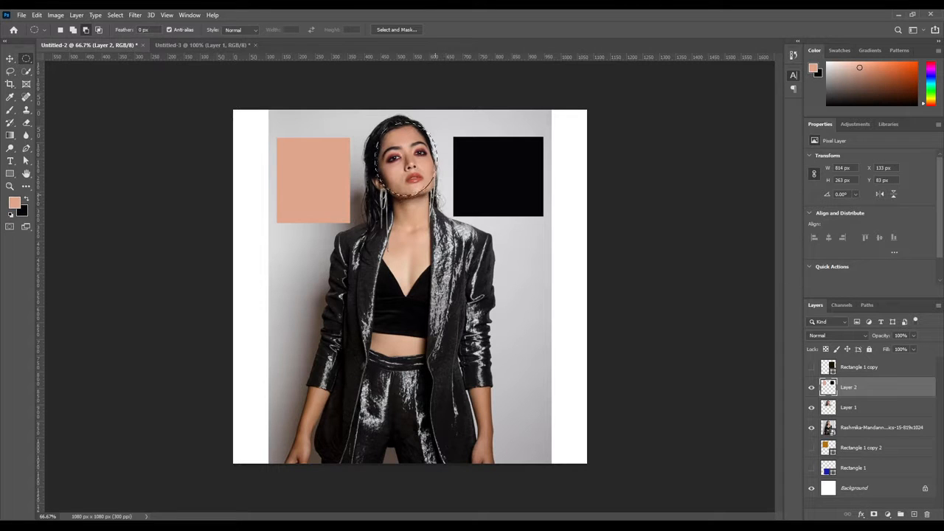
pyautogui.moveTo(439, 196); pyautogui.dragTo(439, 197)
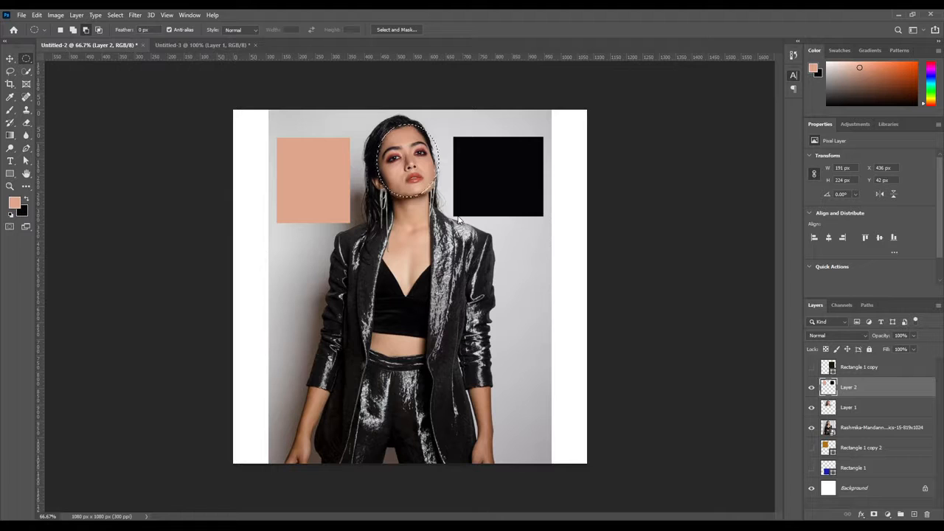
pyautogui.click(876, 433)
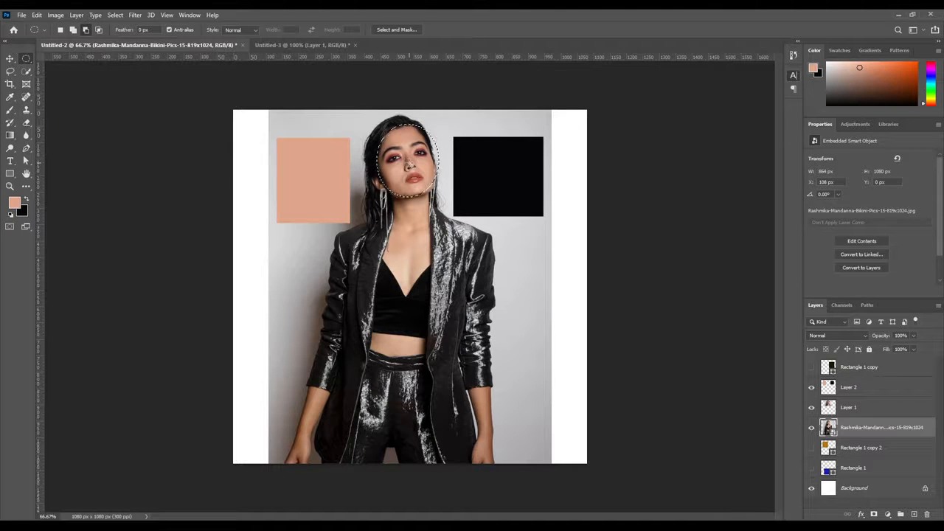
pyautogui.hotkey('ctrl', 'j')
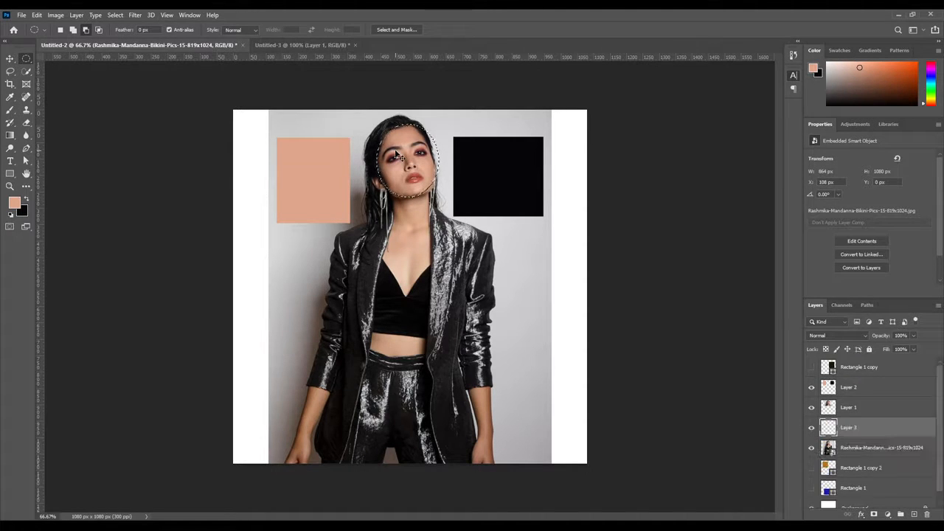
pyautogui.click(9, 59)
pyautogui.moveTo(399, 183); pyautogui.dragTo(428, 374)
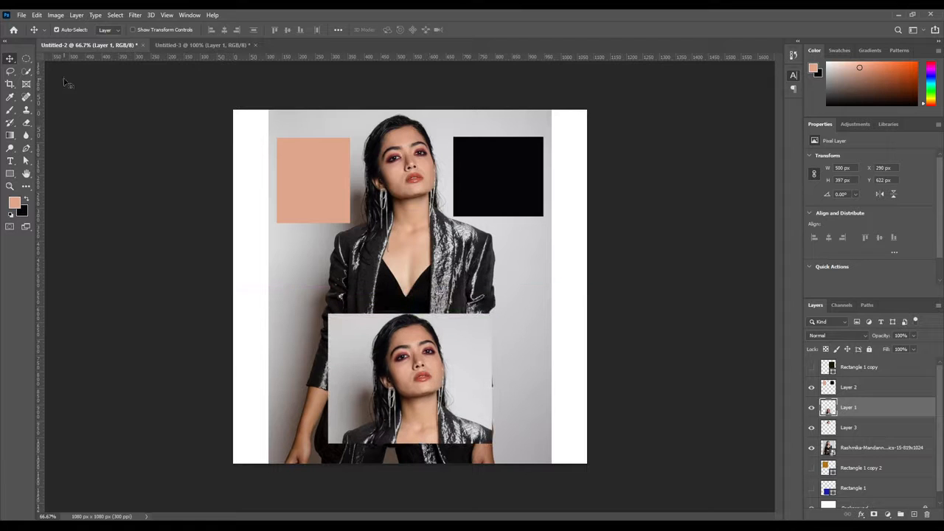
# Step: Hide the head-and-shoulders cut-out and copy an elliptical face selection of about 187 × 201 px from the portrait photo to a new layer
pyautogui.click(27, 58)
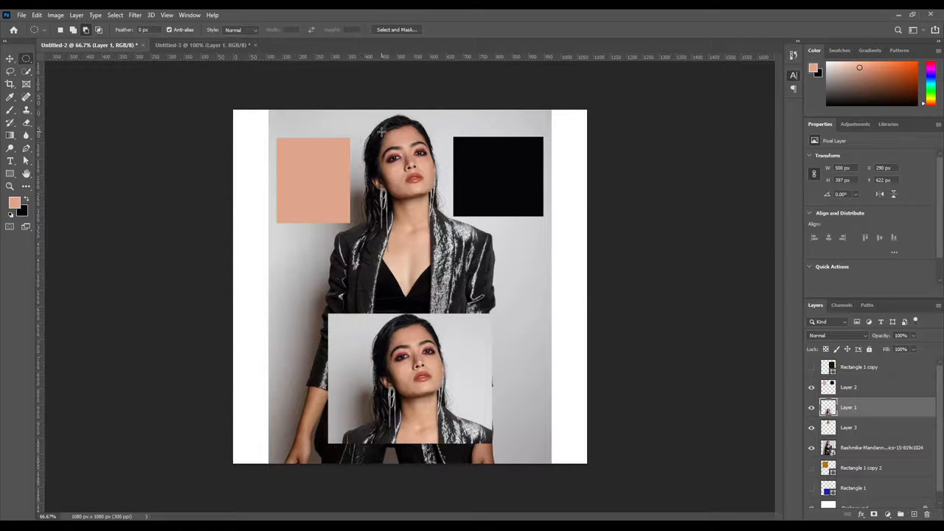
pyautogui.moveTo(382, 132); pyautogui.dragTo(436, 194)
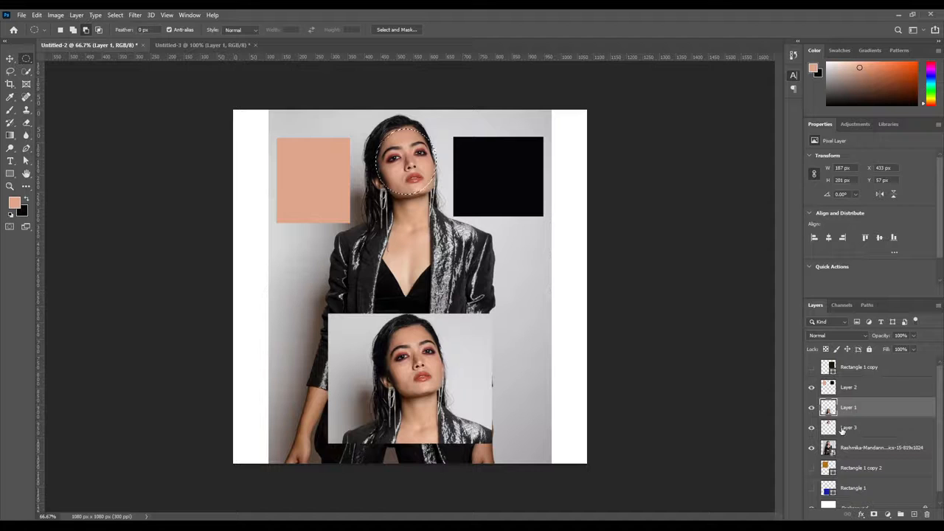
pyautogui.click(811, 407)
pyautogui.click(812, 407)
pyautogui.click(812, 407)
pyautogui.click(849, 448)
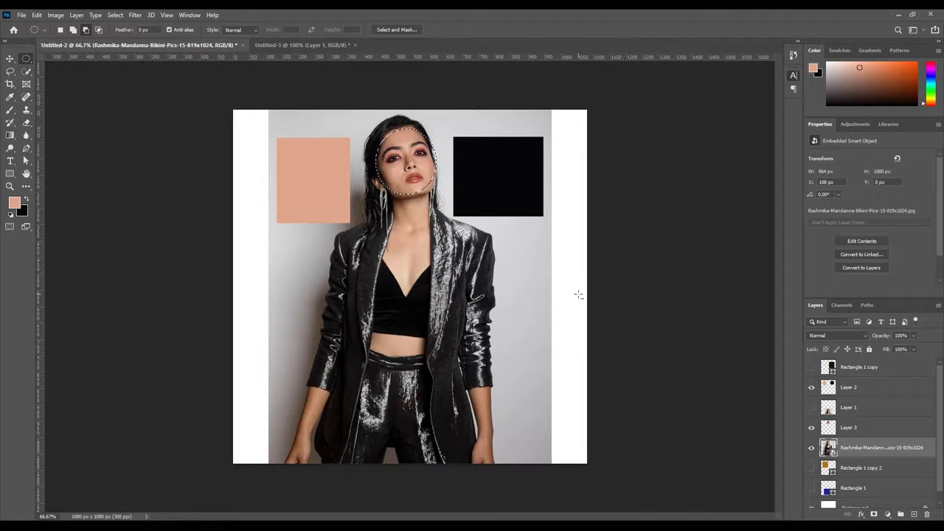
pyautogui.hotkey('ctrl', 'j')
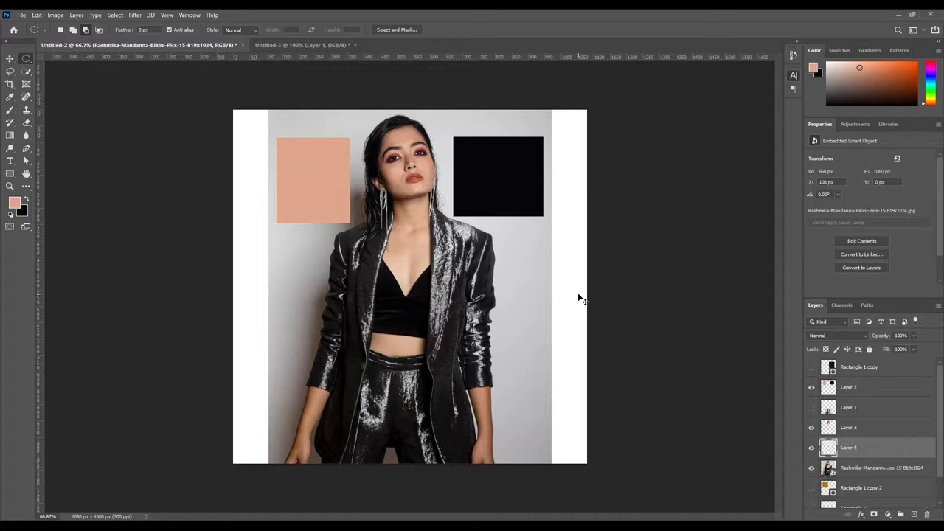
# Step: Move the larger elliptical face copy to the lower edge of the skin-tone rectangle and bring its layer to the top of the stack
pyautogui.click(9, 58)
pyautogui.moveTo(404, 173); pyautogui.dragTo(314, 240)
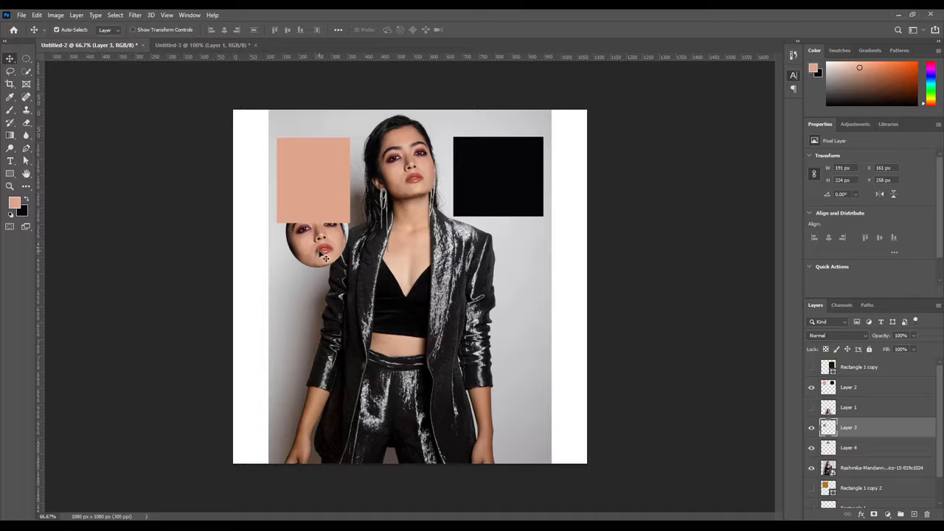
pyautogui.moveTo(871, 432); pyautogui.dragTo(858, 368)
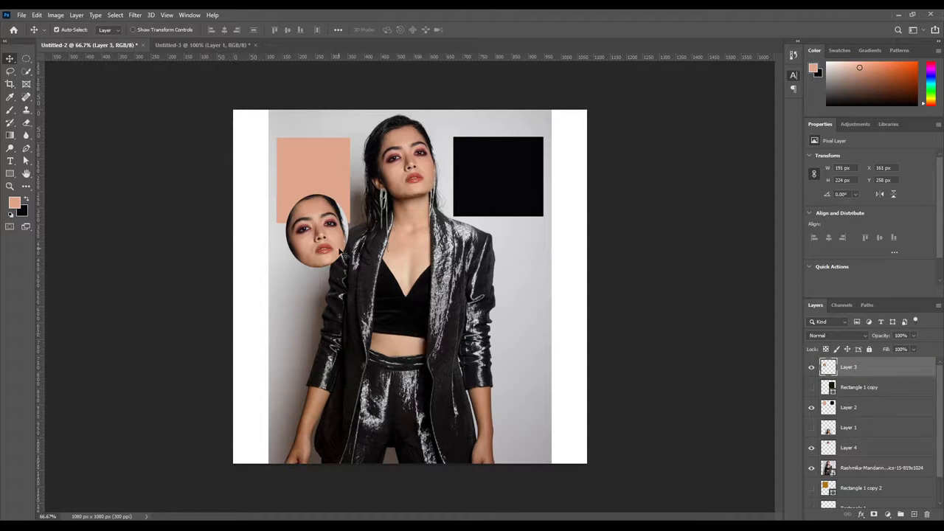
# Step: Move the elliptical face copy onto the skin-tone rectangle at X 156 px, Y 103 px, and duplicate it onto the black rectangle
pyautogui.moveTo(326, 240); pyautogui.dragTo(324, 191)
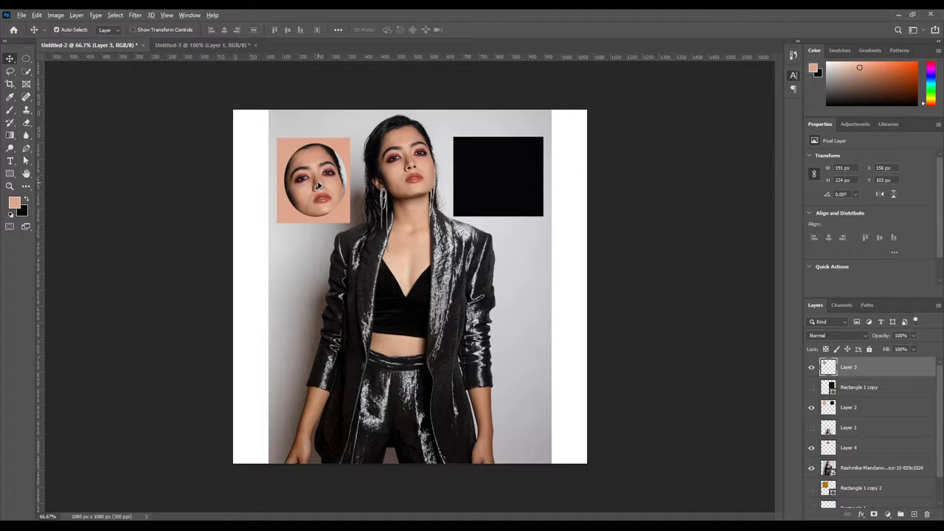
pyautogui.moveTo(319, 185); pyautogui.dragTo(500, 183)
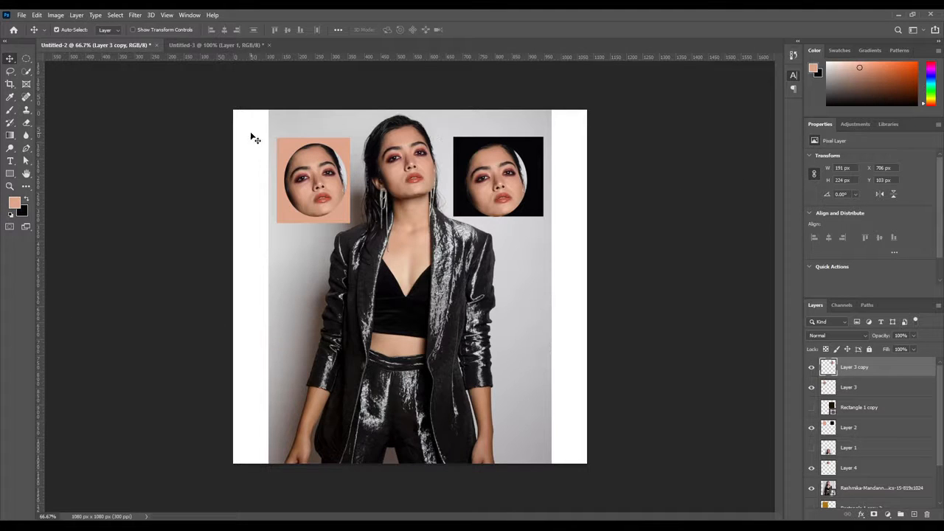
# Step: Switch to the Untitled-3 document and delete the portrait layer, leaving only the white background
pyautogui.click(215, 45)
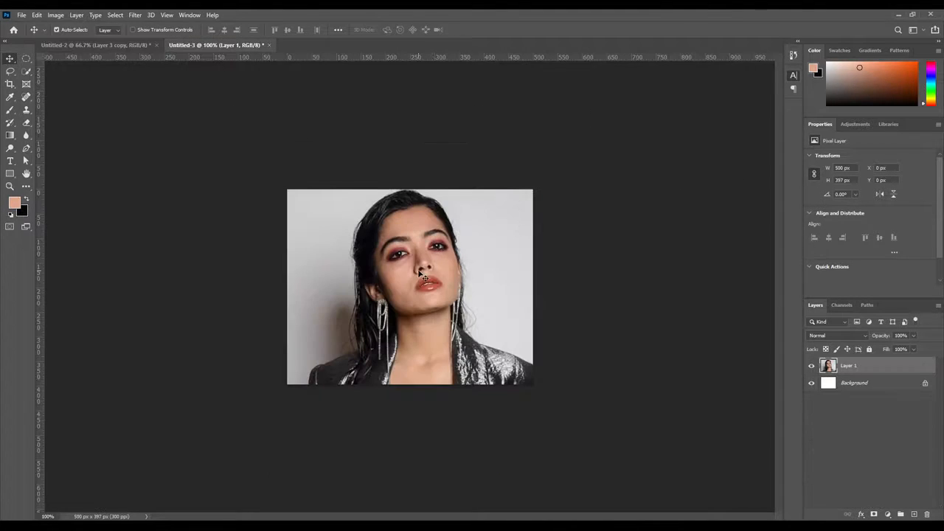
pyautogui.press('Delete')
pyautogui.scroll(2, 457, 280)
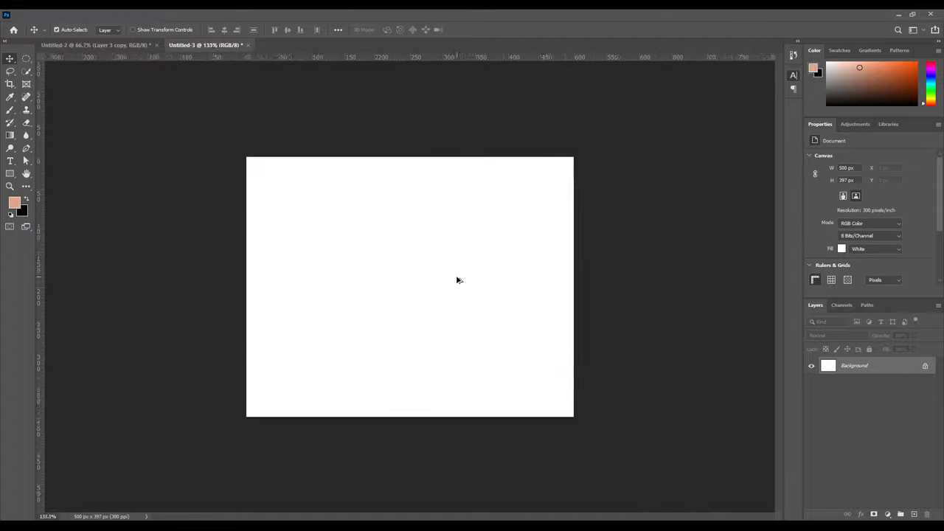
pyautogui.scroll(2, 458, 274)
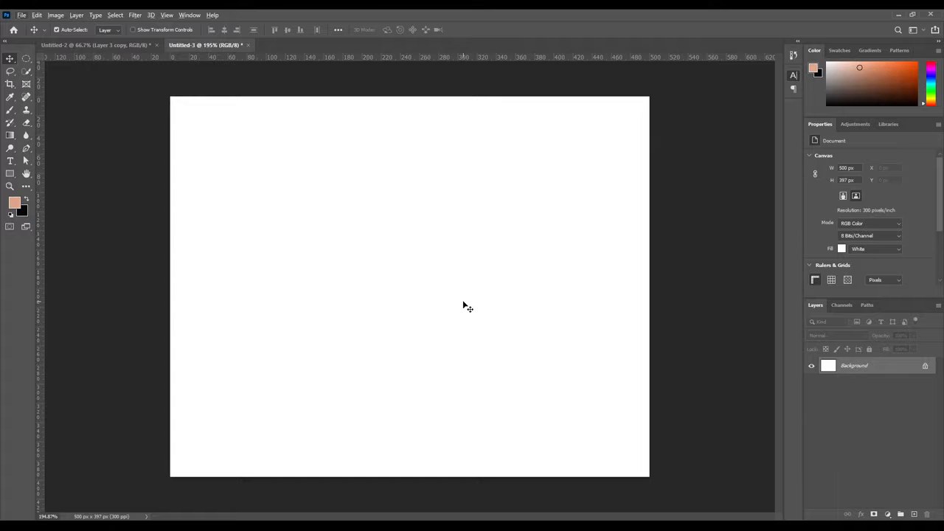
pyautogui.scroll(2, 463, 304)
pyautogui.scroll(-2, 463, 304)
pyautogui.scroll(2, 463, 303)
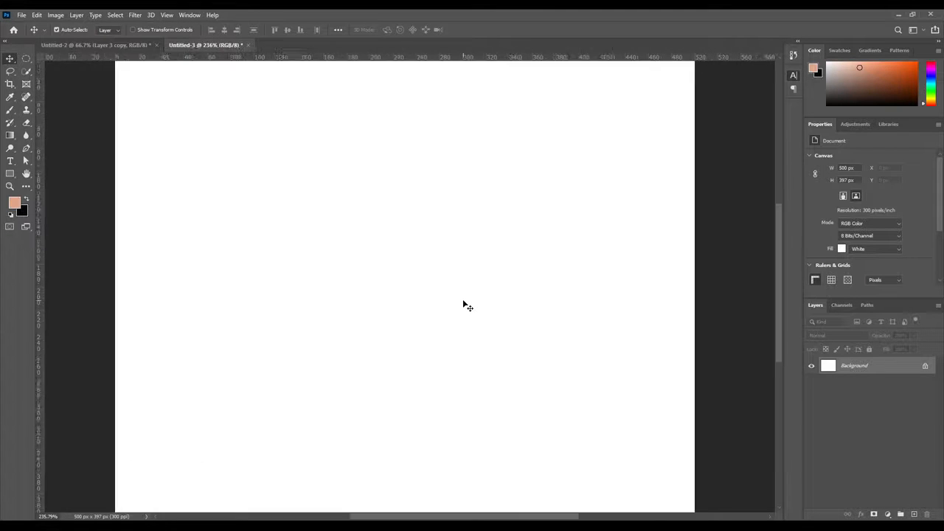
pyautogui.scroll(-2, 464, 304)
pyautogui.scroll(-1, 465, 303)
pyautogui.scroll(2, 465, 303)
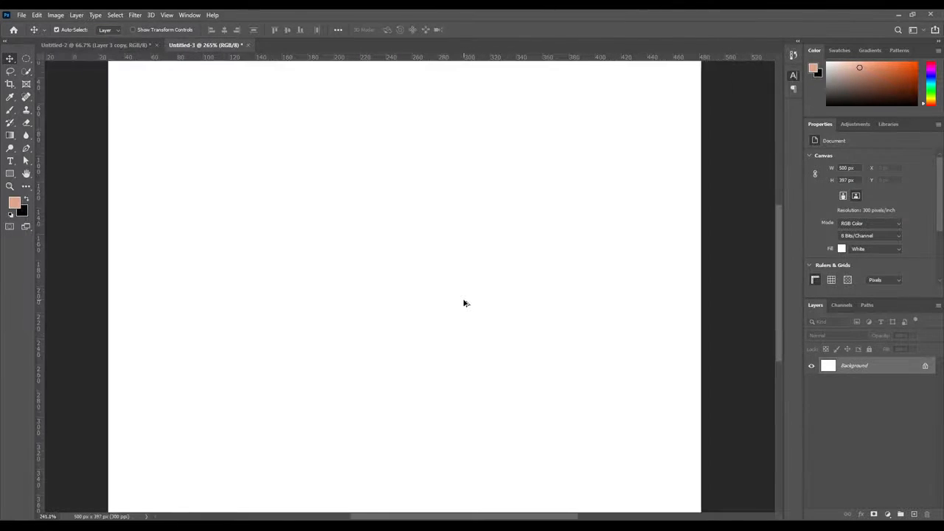
pyautogui.scroll(-3, 464, 303)
pyautogui.scroll(-2, 466, 301)
pyautogui.scroll(4, 466, 301)
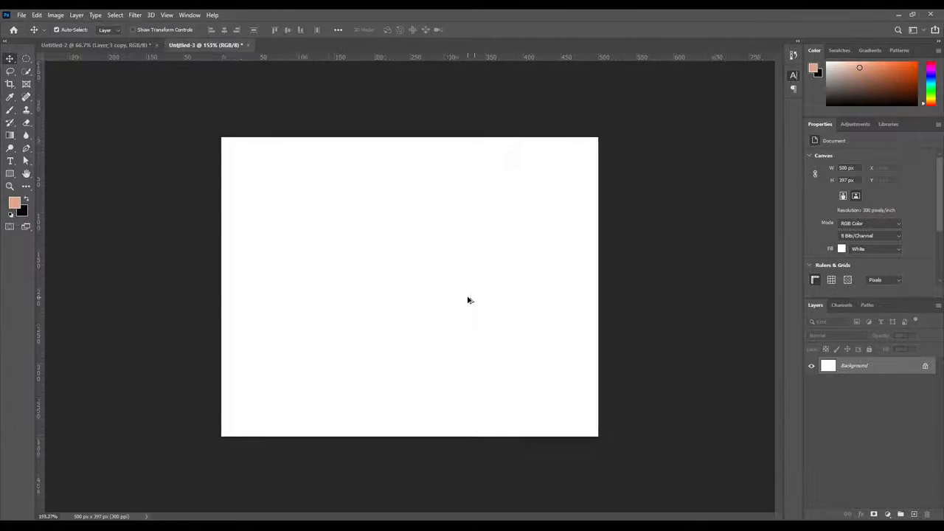
pyautogui.scroll(-2, 467, 300)
pyautogui.scroll(3, 468, 300)
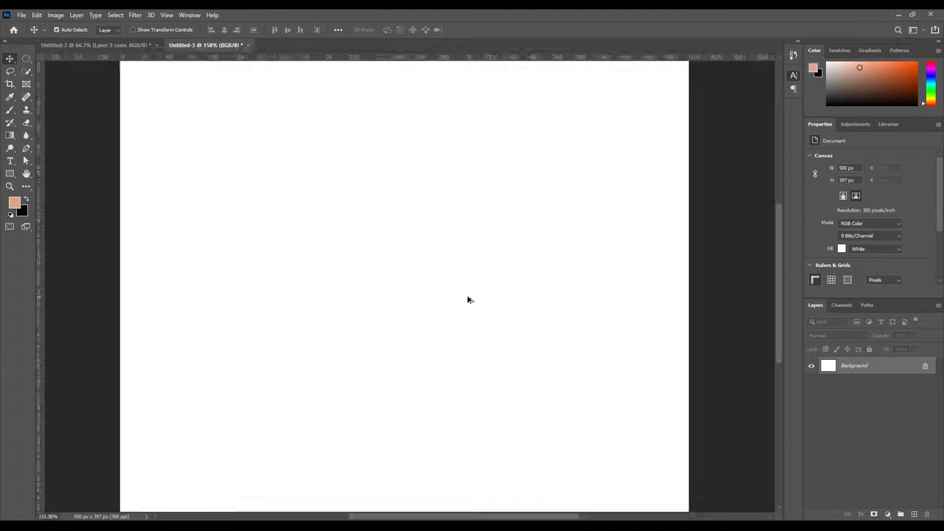
pyautogui.scroll(-2, 467, 300)
pyautogui.scroll(1, 468, 299)
pyautogui.scroll(1, 467, 299)
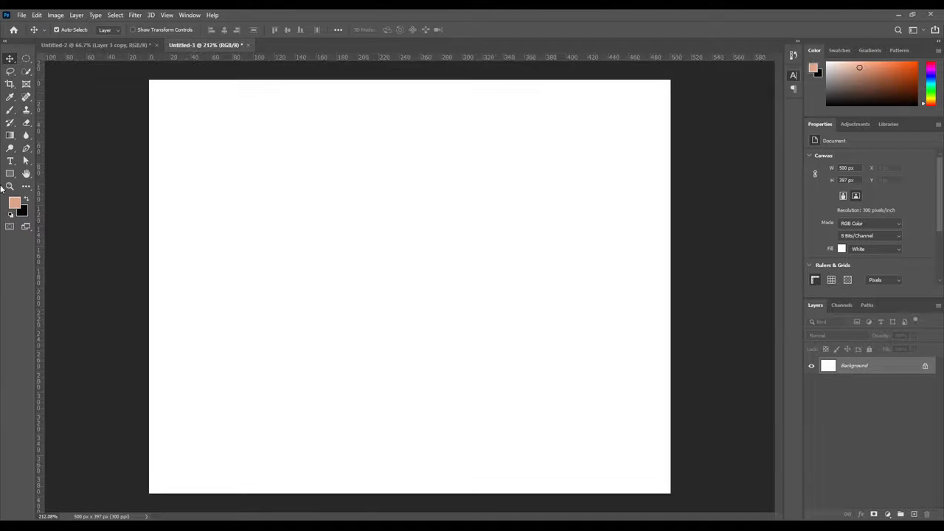
# Step: Select a wide rectangular area in the upper half of the canvas and add a second overlapping rectangle to the selection
pyautogui.click(27, 59)
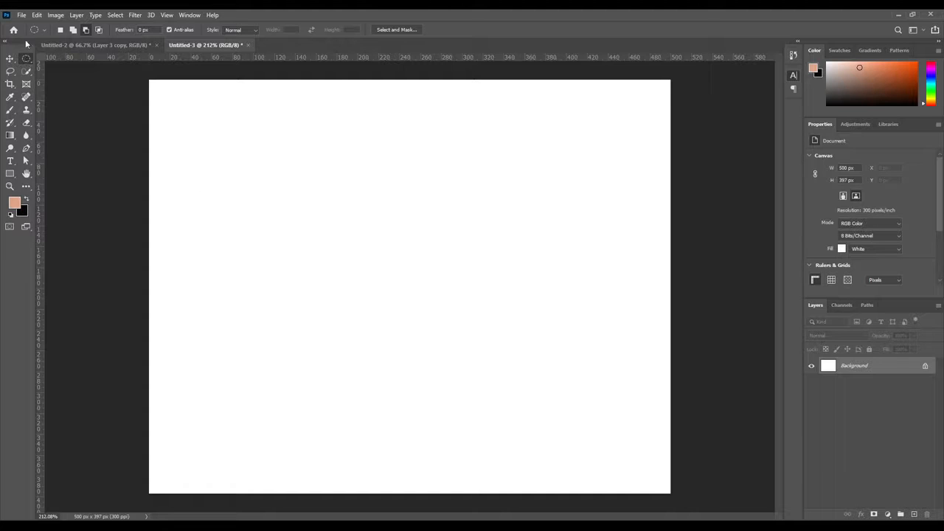
pyautogui.hotkey('shift', 'm')
pyautogui.moveTo(461, 266); pyautogui.dragTo(438, 247)
pyautogui.click(73, 30)
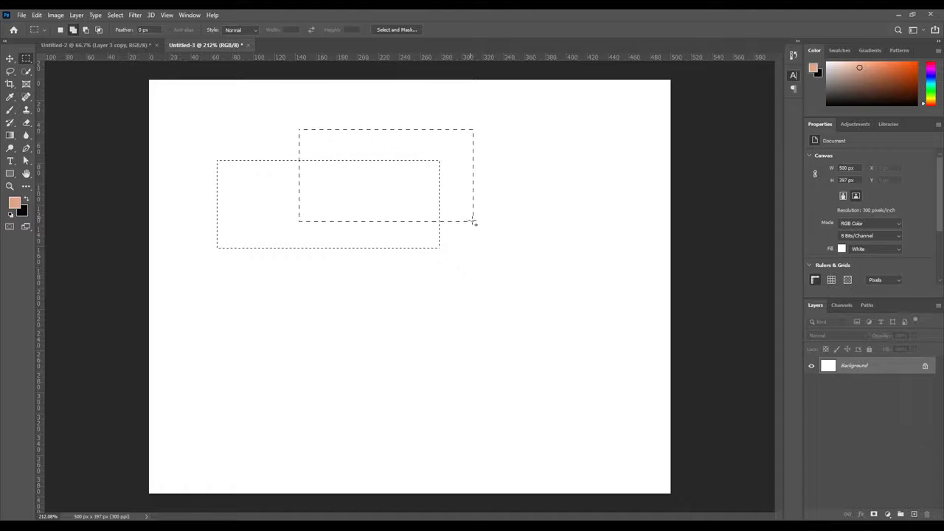
pyautogui.moveTo(474, 222); pyautogui.dragTo(476, 222)
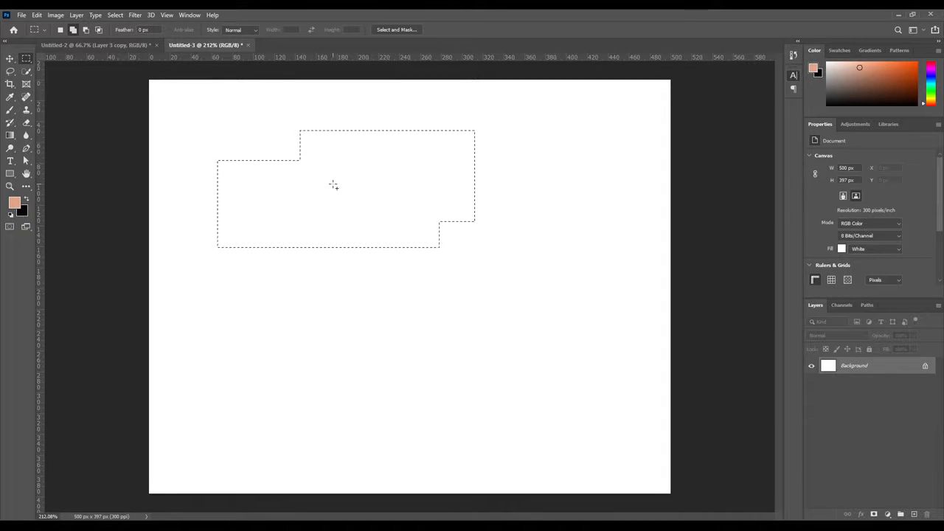
# Step: Subtract rectangular areas from the combined selection, intersect the remainder with another rectangle, and clear the selection
pyautogui.click(87, 30)
pyautogui.moveTo(374, 182); pyautogui.dragTo(245, 255)
pyautogui.click(99, 30)
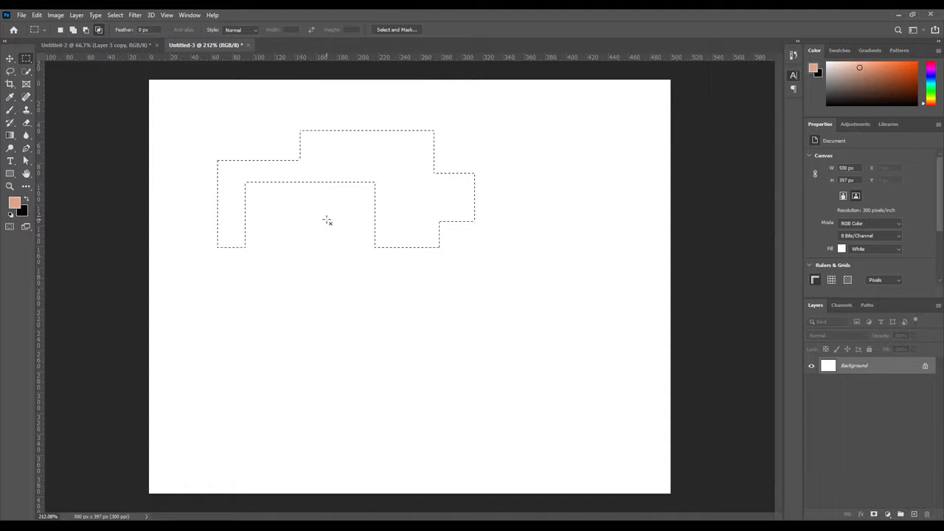
pyautogui.moveTo(329, 209); pyautogui.dragTo(494, 316)
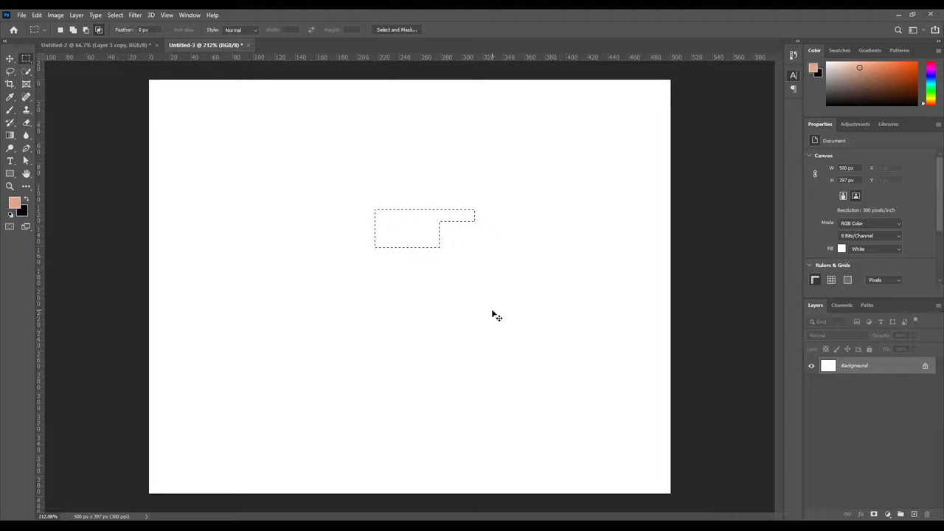
pyautogui.hotkey('ctrl', 'z')
pyautogui.hotkey('ctrl', 'd')
# Step: Make a leaf-shaped selection by intersecting two tall overlapping ellipses and fill it with the skin-tone foreground color
pyautogui.hotkey('shift', 'm')
pyautogui.moveTo(240, 147); pyautogui.dragTo(418, 368)
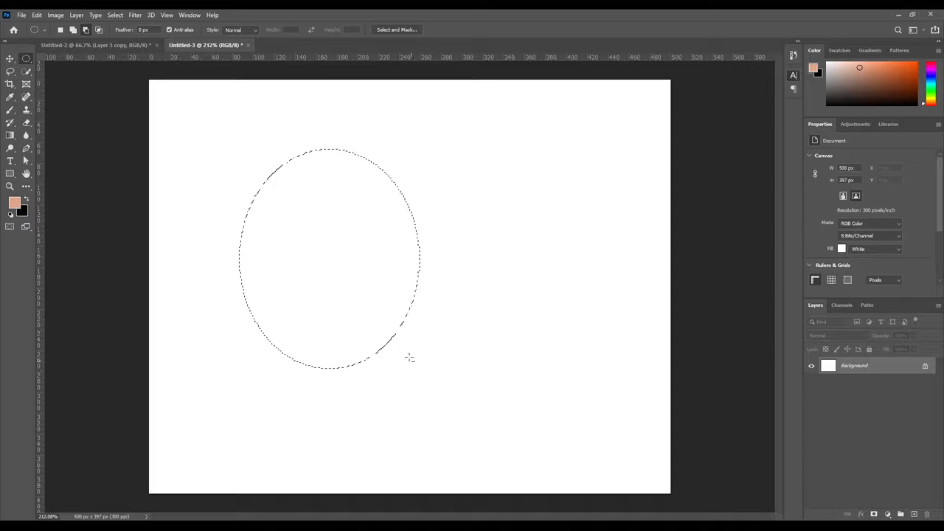
pyautogui.click(99, 30)
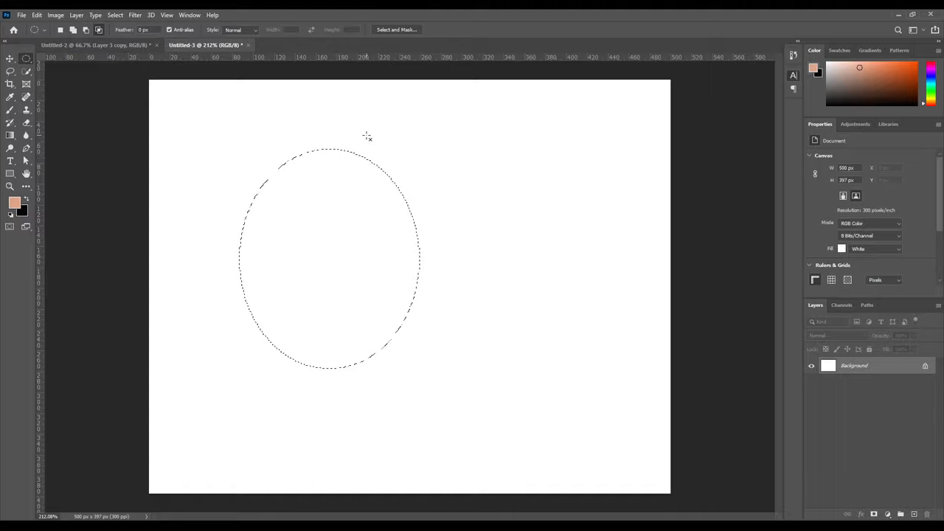
pyautogui.moveTo(367, 133); pyautogui.dragTo(533, 365)
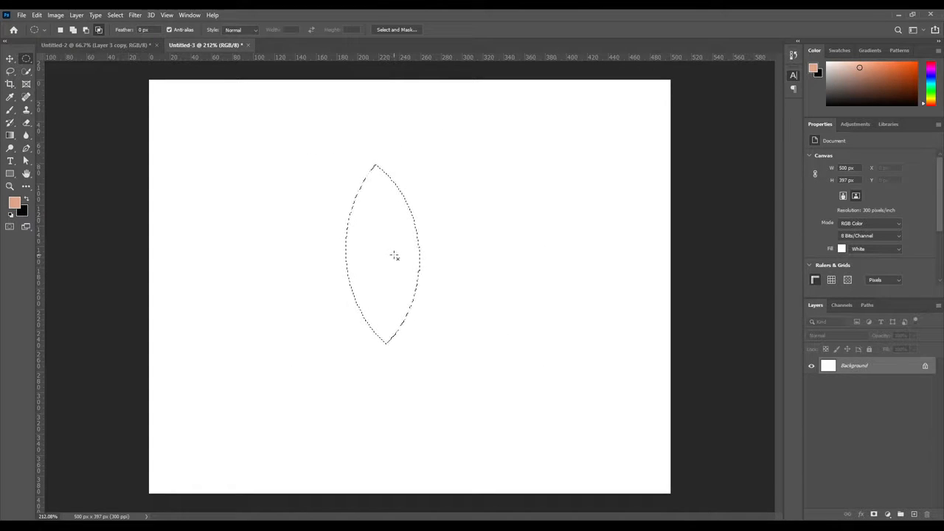
pyautogui.hotkey('ctrl', 'BackSpace')
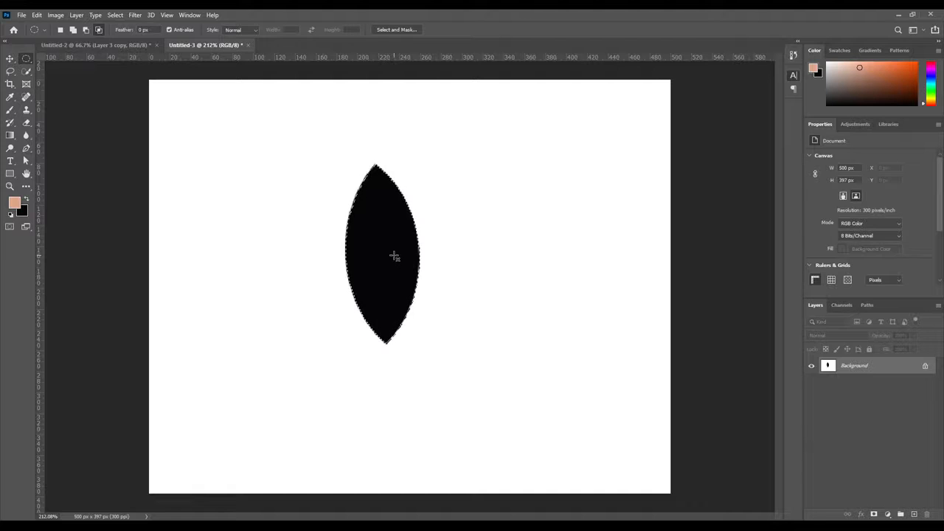
pyautogui.hotkey('alt', 'BackSpace')
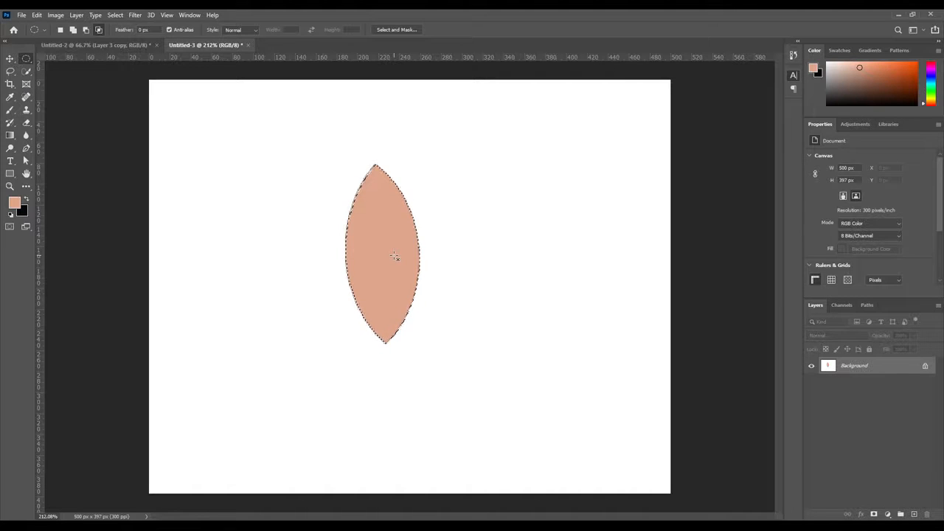
# Step: Clear the selection and duplicate the leaf's Background layer three times, placing the last copy at X 115 px, Y 7 px
pyautogui.click(9, 59)
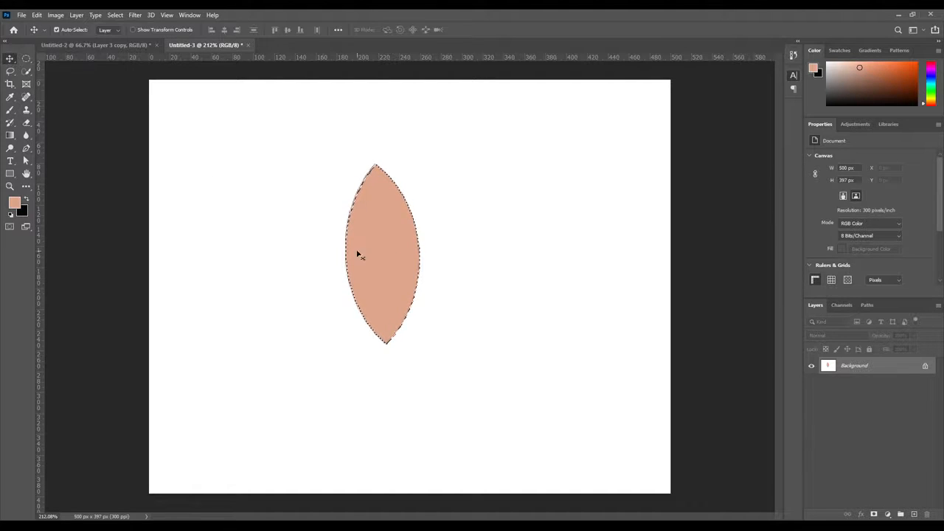
pyautogui.moveTo(384, 253); pyautogui.dragTo(297, 239)
pyautogui.moveTo(384, 265); pyautogui.dragTo(435, 269)
pyautogui.hotkey('ctrl', 'z')
pyautogui.hotkey('ctrl', 'd')
pyautogui.moveTo(385, 252); pyautogui.dragTo(535, 266)
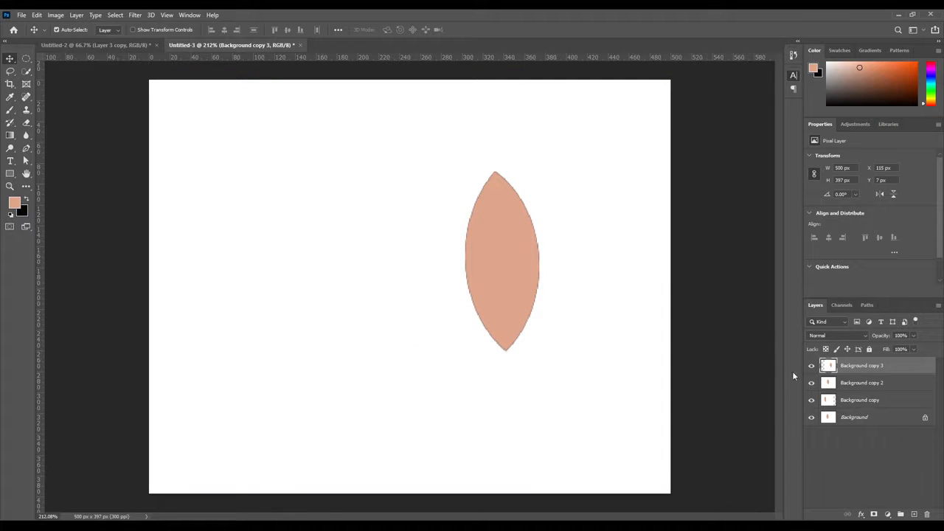
# Step: Toggle the visibility of the Background copy 3 layer and leave it hidden
pyautogui.click(811, 367)
pyautogui.click(811, 366)
pyautogui.click(811, 367)
pyautogui.click(811, 366)
pyautogui.click(811, 367)
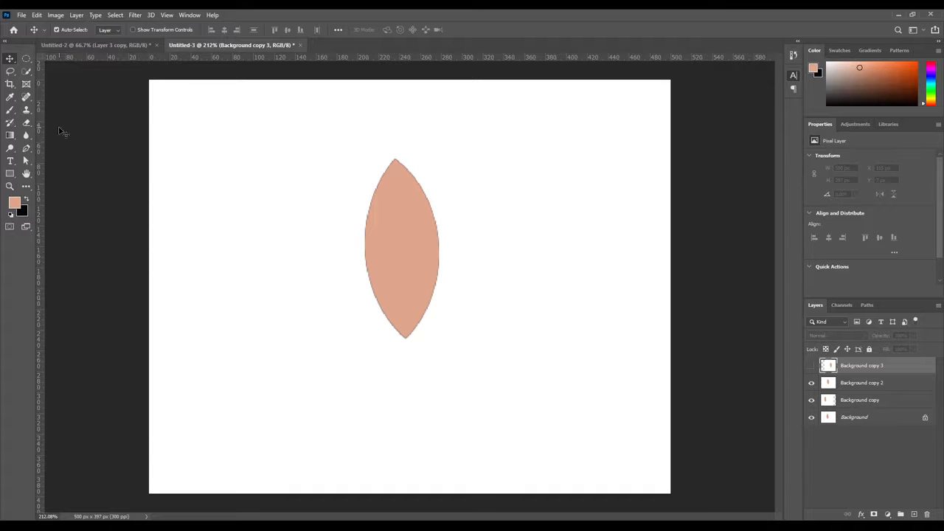
# Step: Select an ellipse overlapping the leaf, add further overlapping ellipses to the selection, and clear it
pyautogui.click(26, 59)
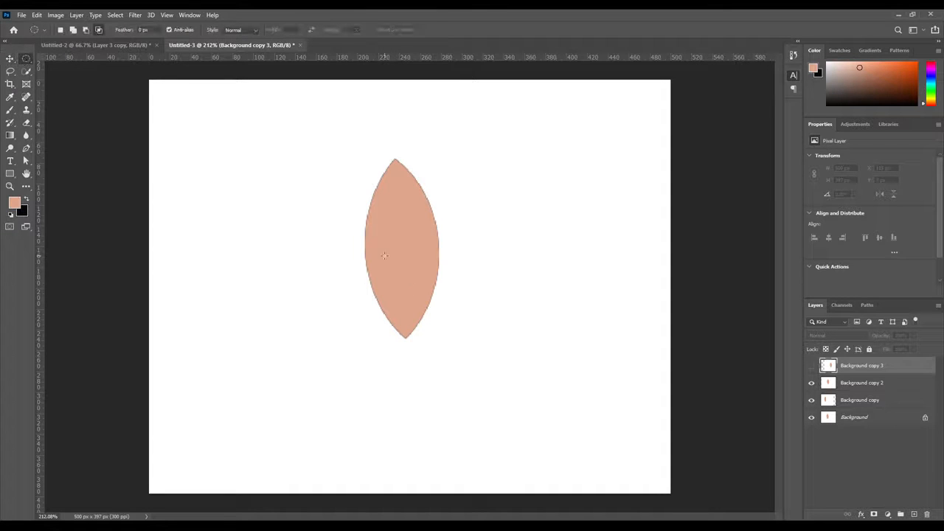
pyautogui.moveTo(217, 167); pyautogui.dragTo(400, 318)
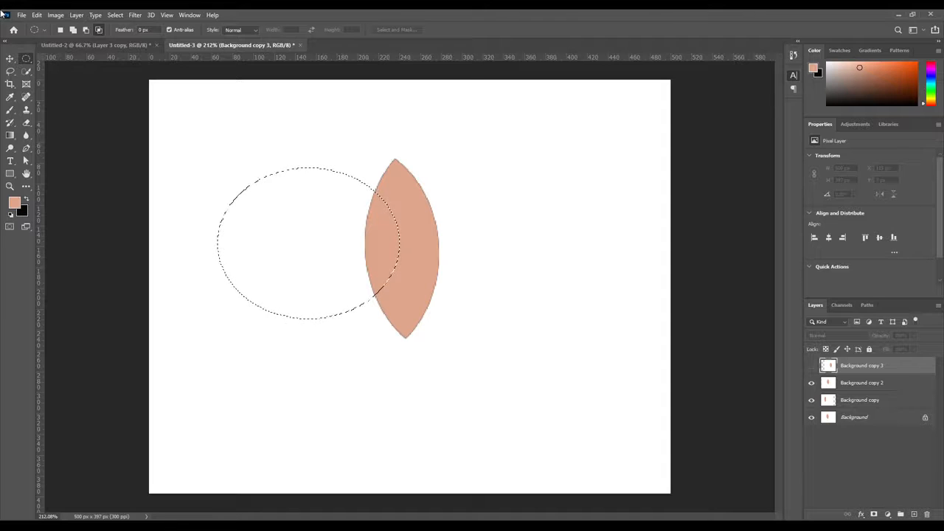
pyautogui.click(73, 29)
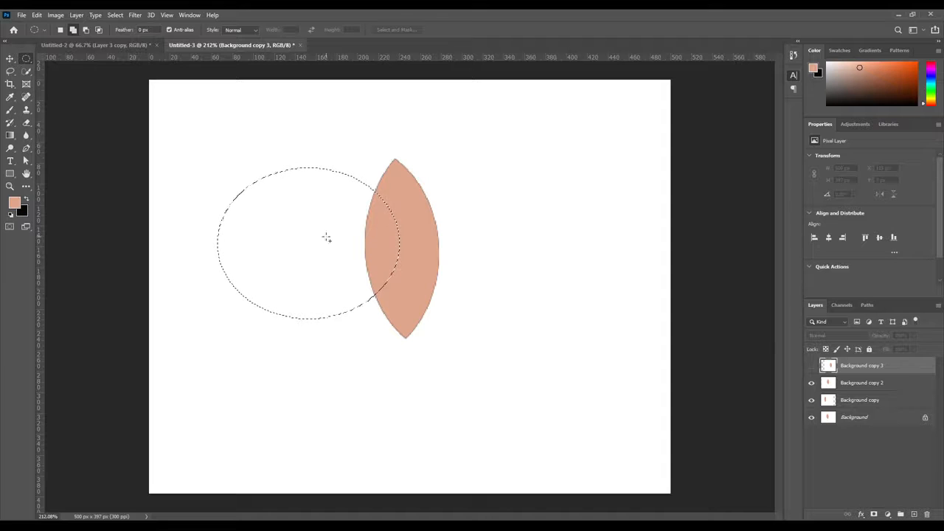
pyautogui.moveTo(318, 225); pyautogui.dragTo(476, 379)
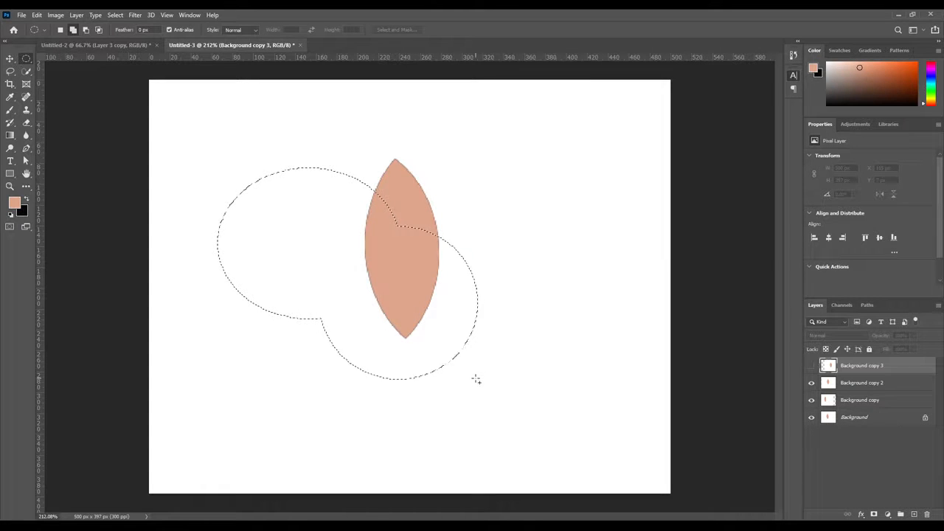
pyautogui.moveTo(470, 217); pyautogui.dragTo(495, 320)
pyautogui.moveTo(223, 148); pyautogui.dragTo(236, 200)
pyautogui.hotkey('ctrl', 'z')
pyautogui.hotkey('ctrl', 'z')
pyautogui.hotkey('ctrl', 'd')
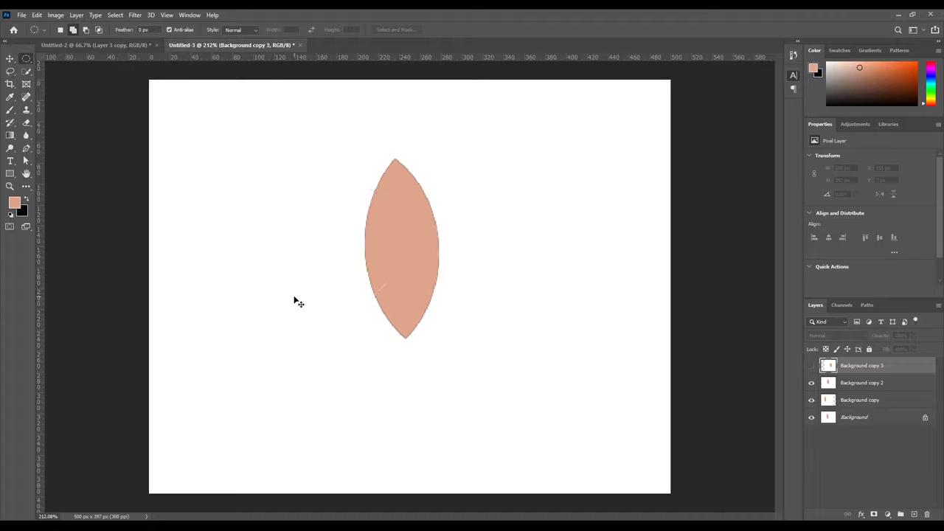
# Step: Hide the Background copy 2 and Background copy layers, keeping only the Background layer visible
pyautogui.click(811, 365)
pyautogui.click(812, 366)
pyautogui.click(811, 382)
pyautogui.click(812, 400)
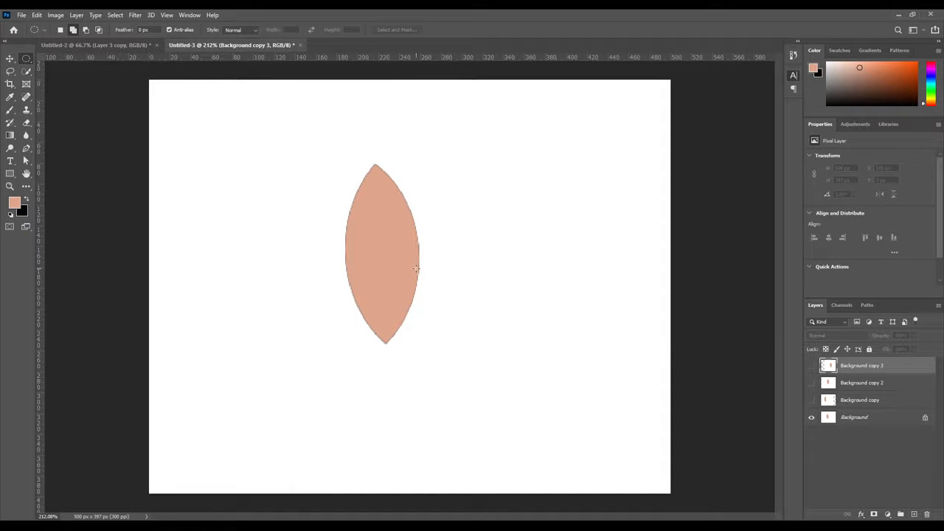
pyautogui.click(811, 417)
pyautogui.click(811, 417)
# Step: Add a white solid color fill layer above the Background copy layer
pyautogui.click(869, 404)
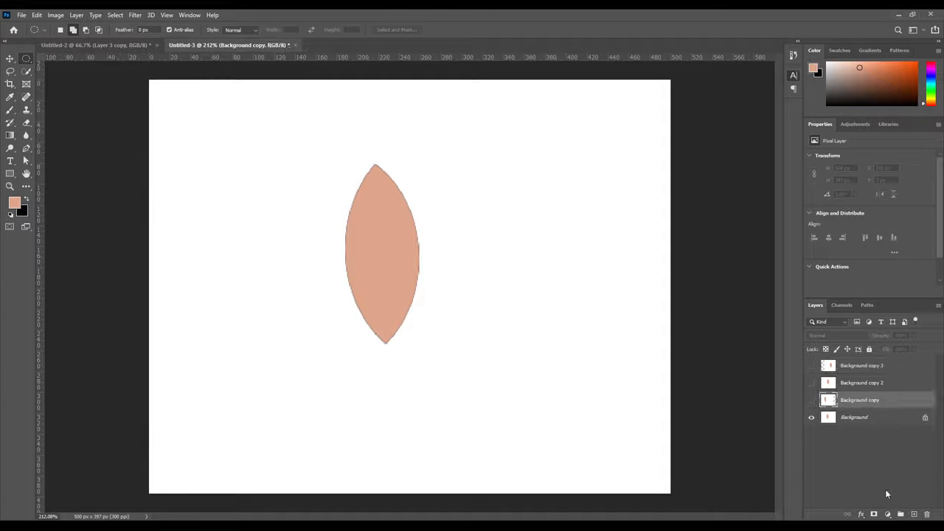
pyautogui.click(890, 345)
pyautogui.moveTo(379, 393); pyautogui.dragTo(244, 322)
# Step: Combine a wide ellipse with two tall ear ellipses, fill the selection skin-tone on a new layer at about 200 × 172 px, and deselect
pyautogui.press('m')
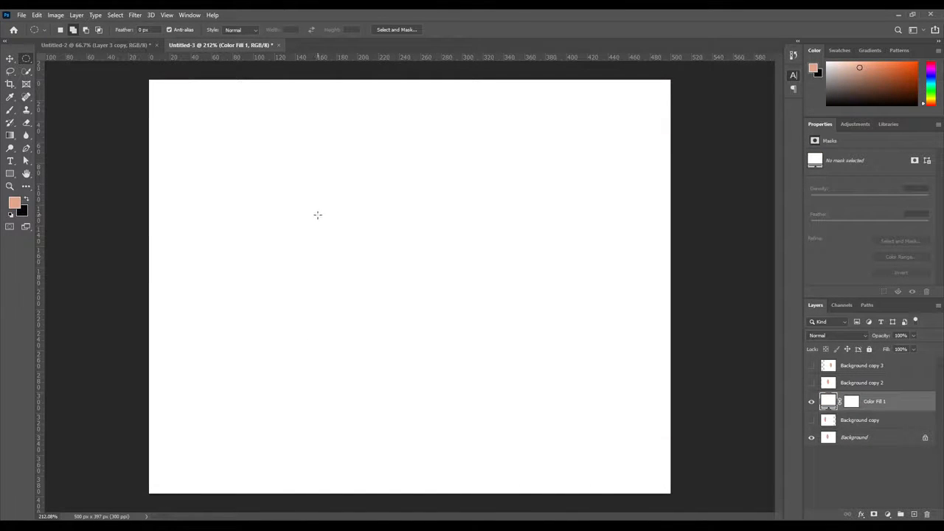
pyautogui.moveTo(317, 215); pyautogui.dragTo(499, 337)
pyautogui.click(75, 32)
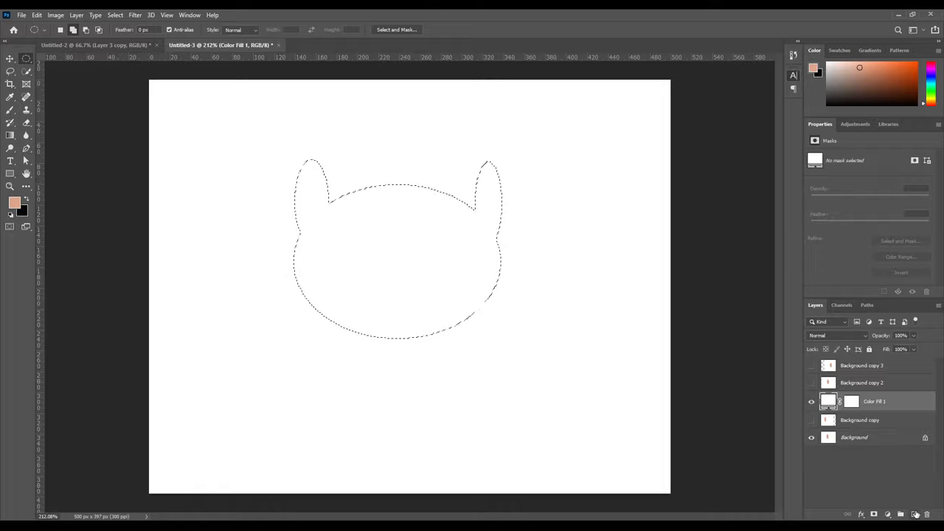
pyautogui.click(916, 513)
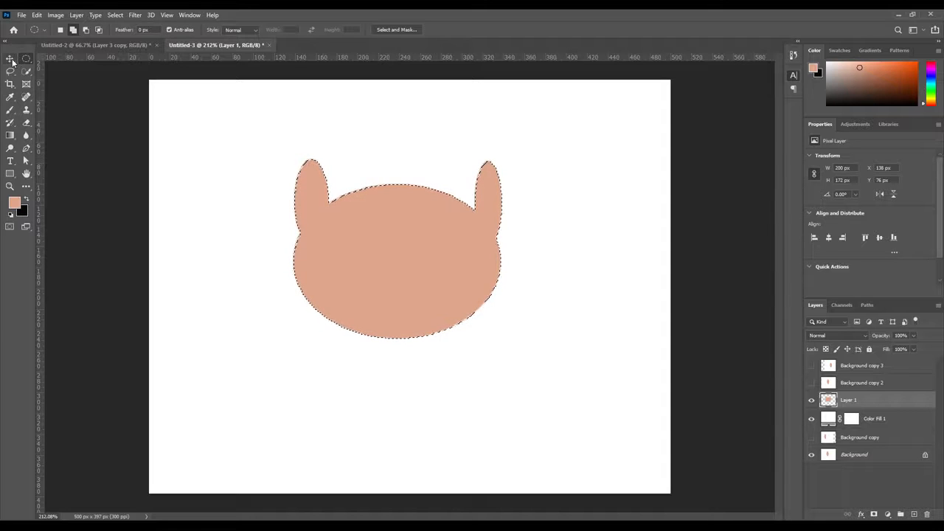
pyautogui.hotkey('ctrl', 'd')
# Step: Select two elliptical eyes, a narrow nose and a flat mouth on the head and fill them with the black background color
pyautogui.moveTo(334, 231); pyautogui.dragTo(464, 253)
pyautogui.hotkey('ctrl', 'z')
pyautogui.moveTo(402, 227); pyautogui.dragTo(425, 288)
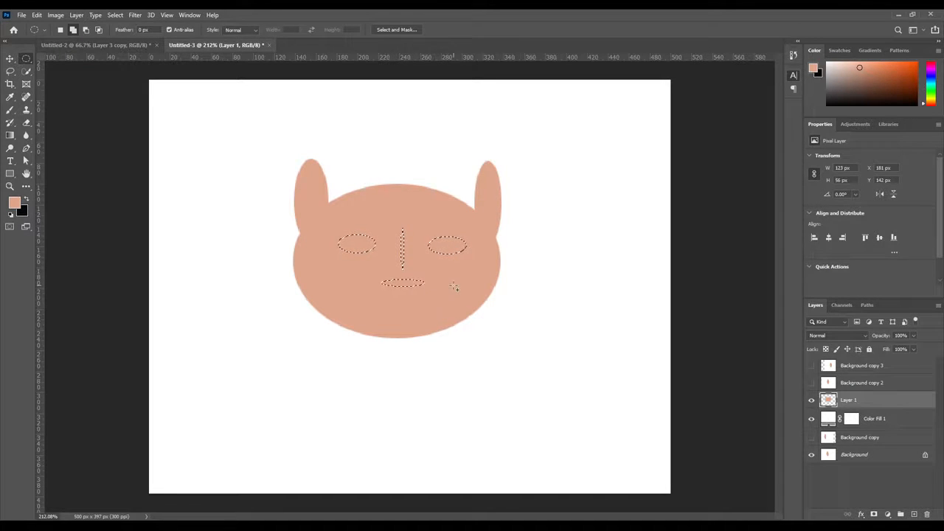
pyautogui.hotkey('ctrl', 'BackSpace')
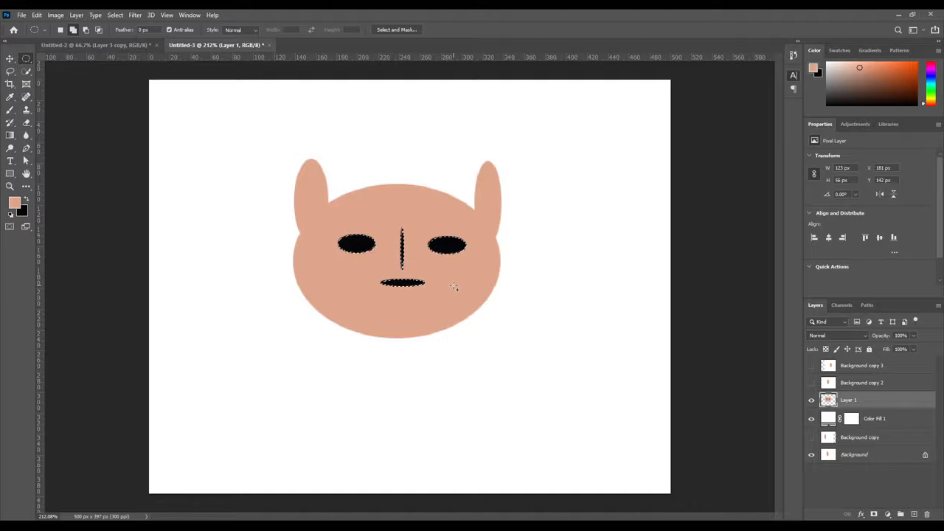
# Step: Deselect the facial features and reposition the face layer to about X 93 px, Y 94 px
pyautogui.press('v')
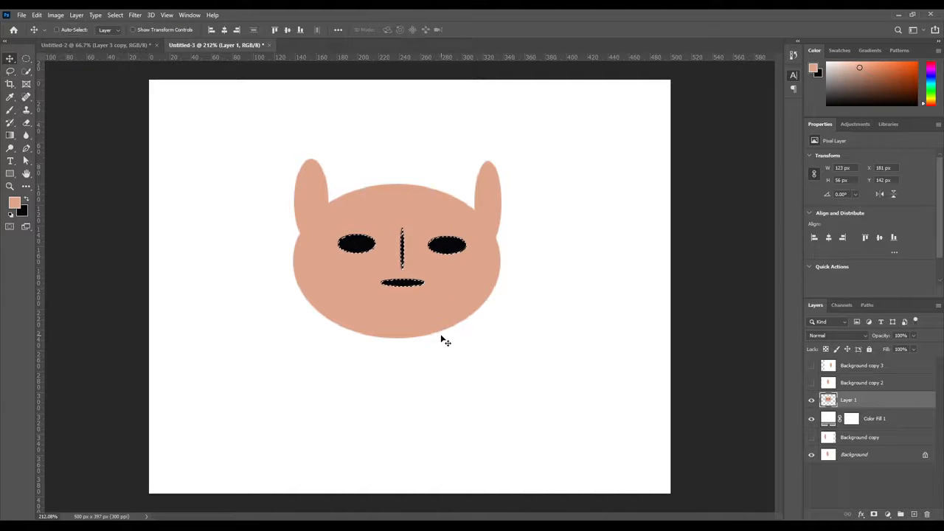
pyautogui.hotkey('ctrl', 'd')
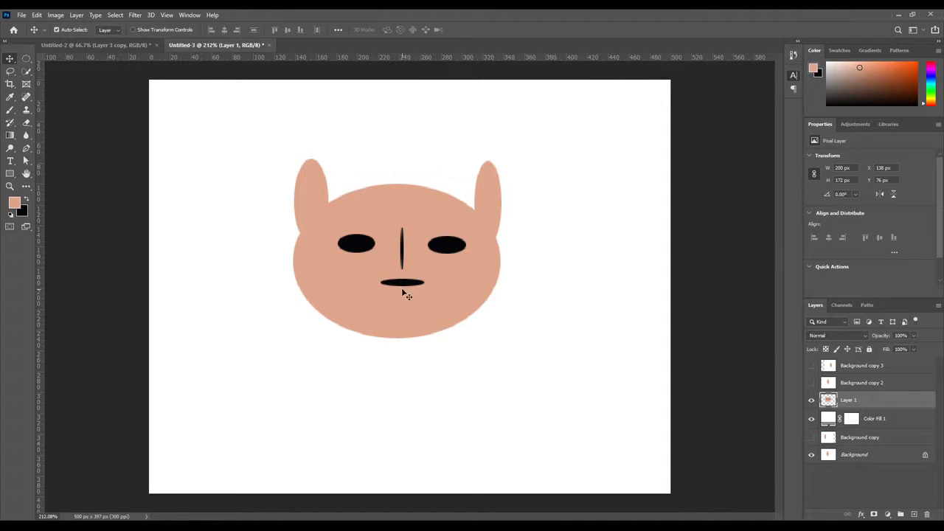
pyautogui.moveTo(410, 289)
pyautogui.mouseDown()
pyautogui.moveTo(398, 295)
pyautogui.moveTo(420, 286)
pyautogui.mouseUp()
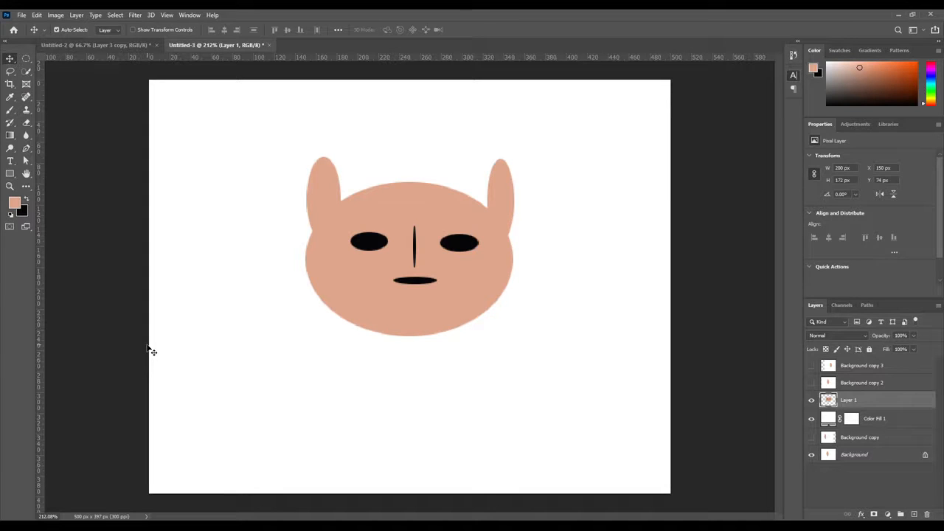
pyautogui.moveTo(419, 223); pyautogui.dragTo(376, 265)
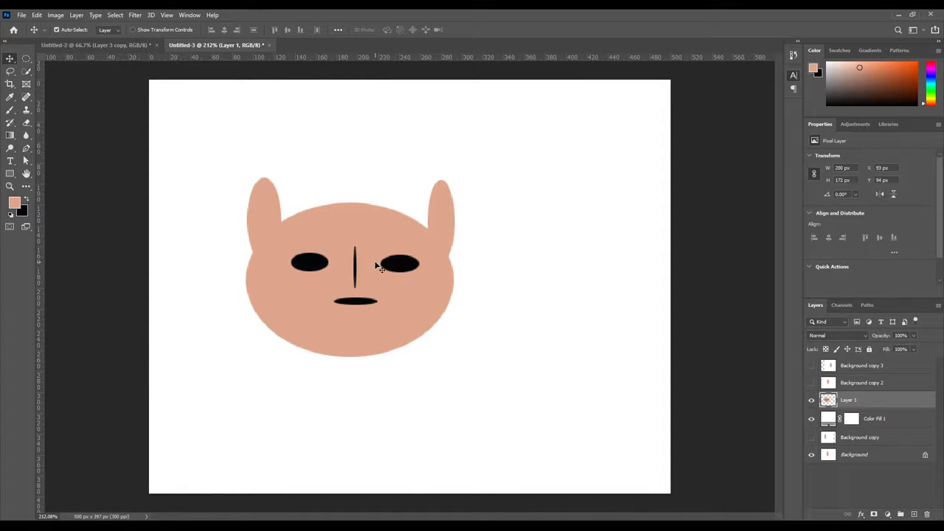
# Step: Make a single-row selection across the forehead at about Y 148 px, fill it black on a new layer, and deselect
pyautogui.click(25, 59)
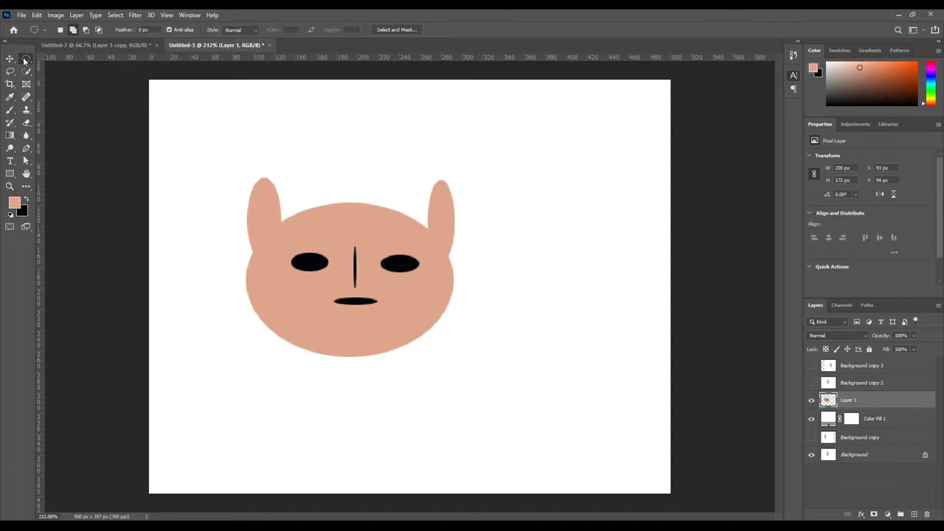
pyautogui.click(70, 78)
pyautogui.moveTo(297, 230); pyautogui.dragTo(375, 234)
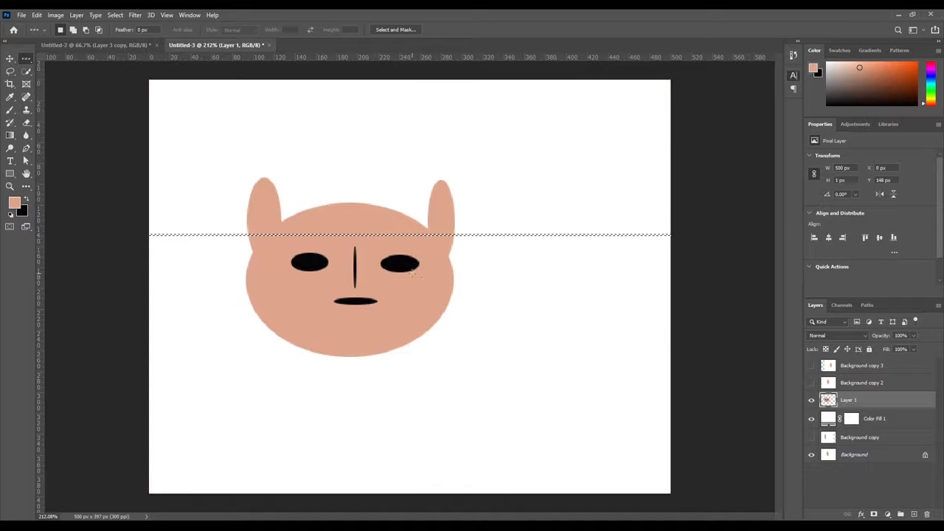
pyautogui.click(913, 514)
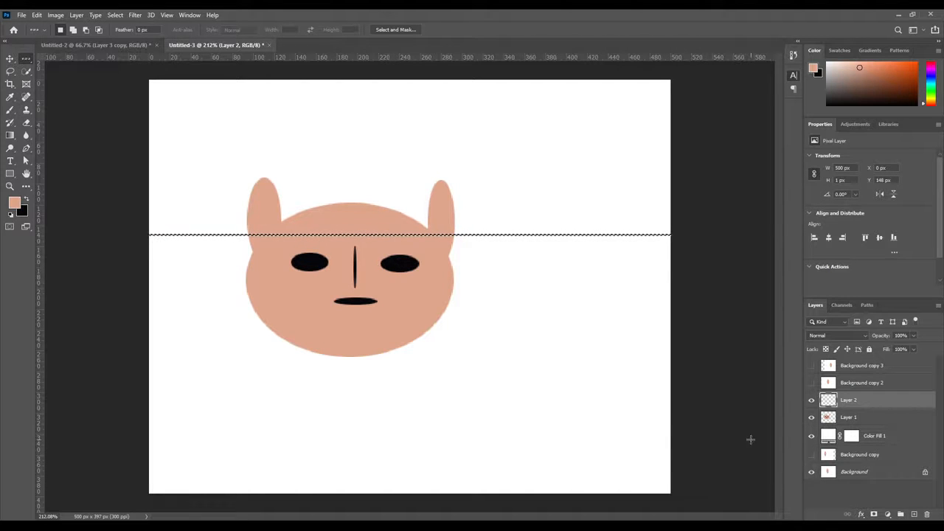
pyautogui.hotkey('ctrl', 'd')
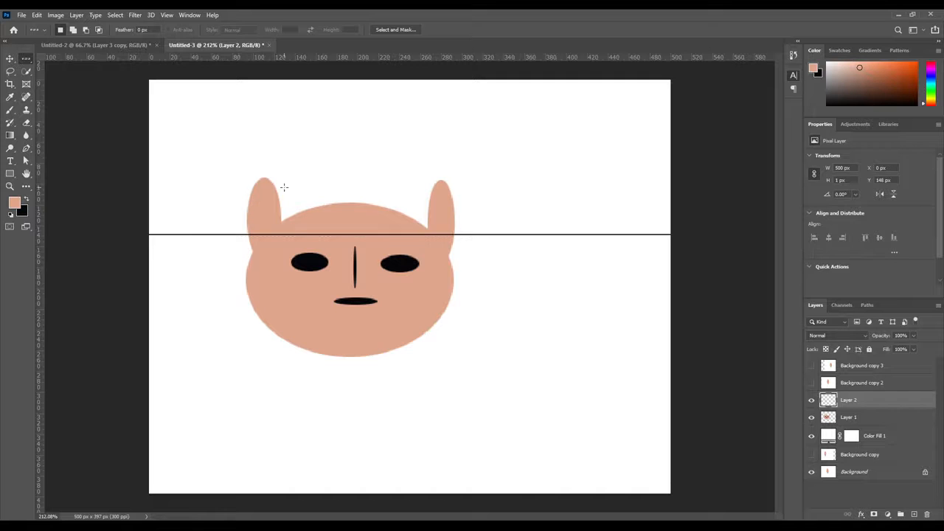
# Step: Select a single row just above the mouth at about Y 204 px, fill it with the skin-tone foreground color, and deselect
pyautogui.scroll(20, 538, 219)
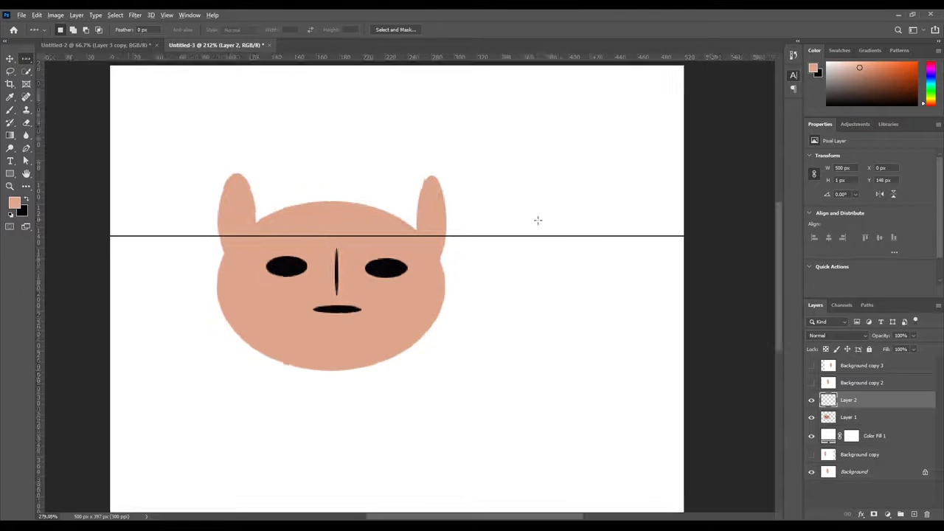
pyautogui.scroll(-20, 352, 238)
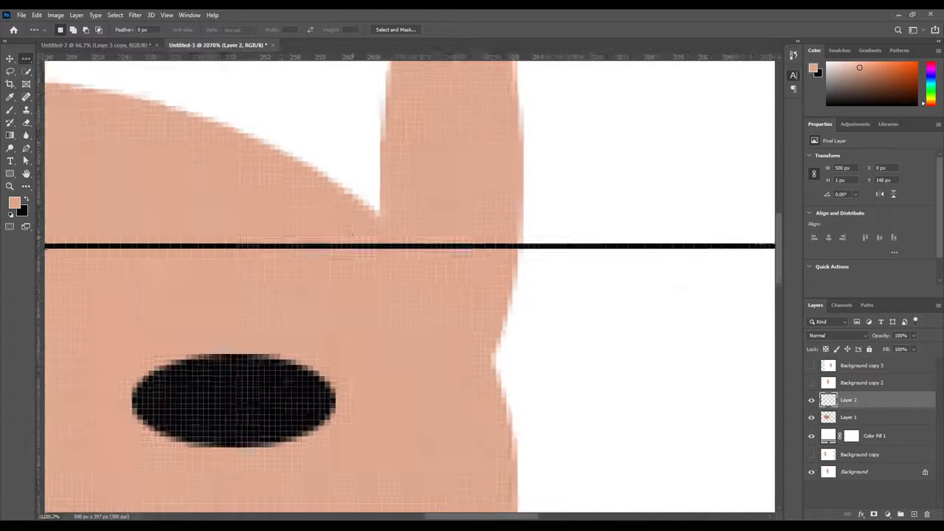
pyautogui.scroll(2, 287, 245)
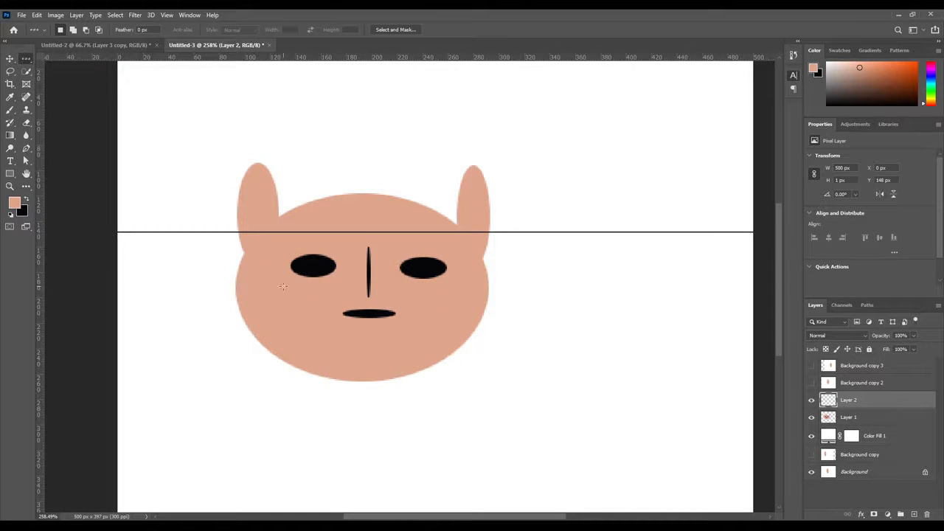
pyautogui.click(327, 303)
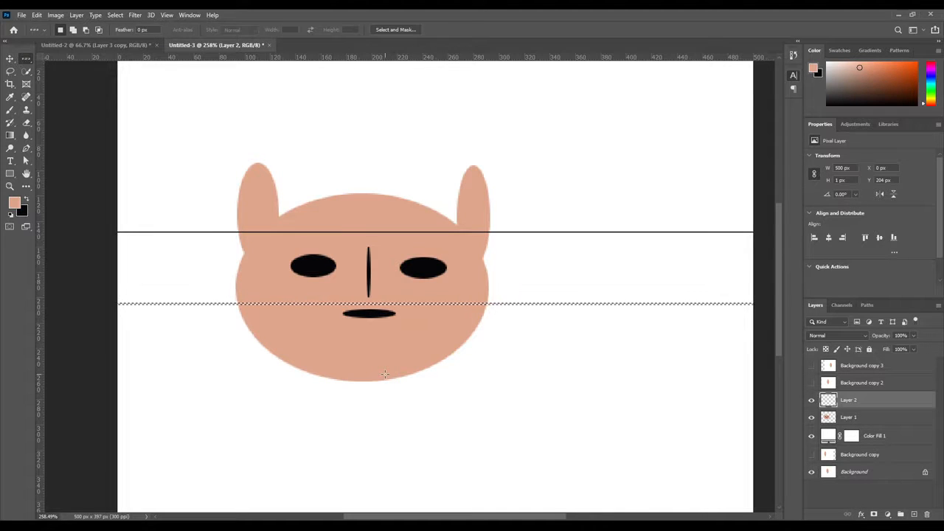
pyautogui.click(9, 58)
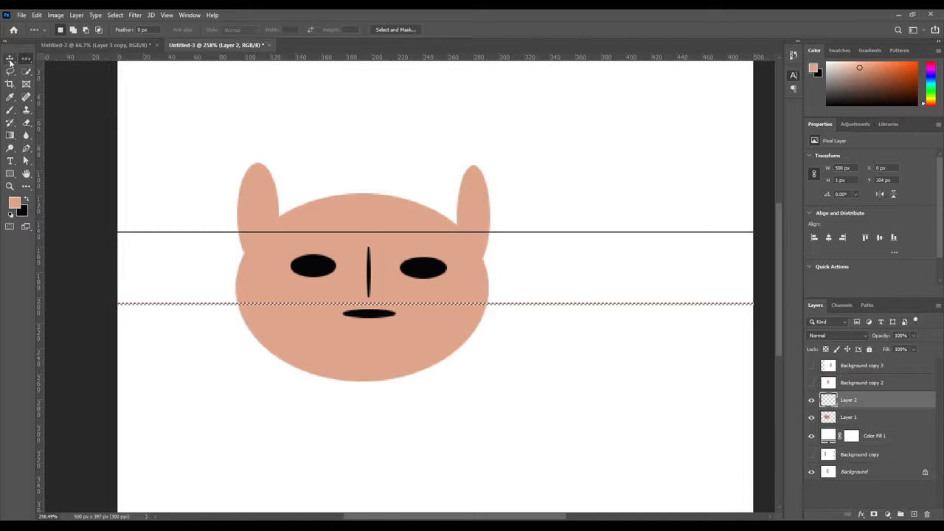
pyautogui.hotkey('ctrl', 'd')
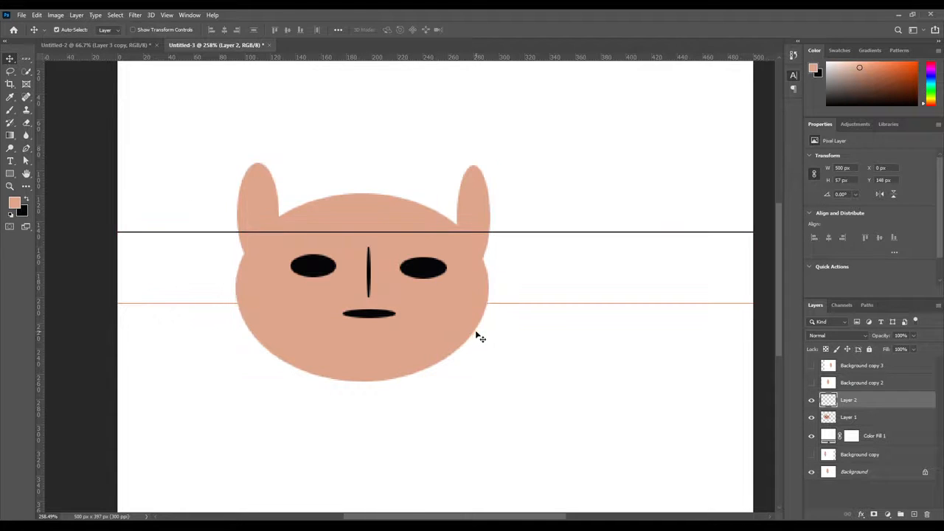
# Step: Try moving the layer with both lines to about X -50 px, Y 135 px, and undo back to the active row selection
pyautogui.moveTo(509, 301); pyautogui.dragTo(487, 302)
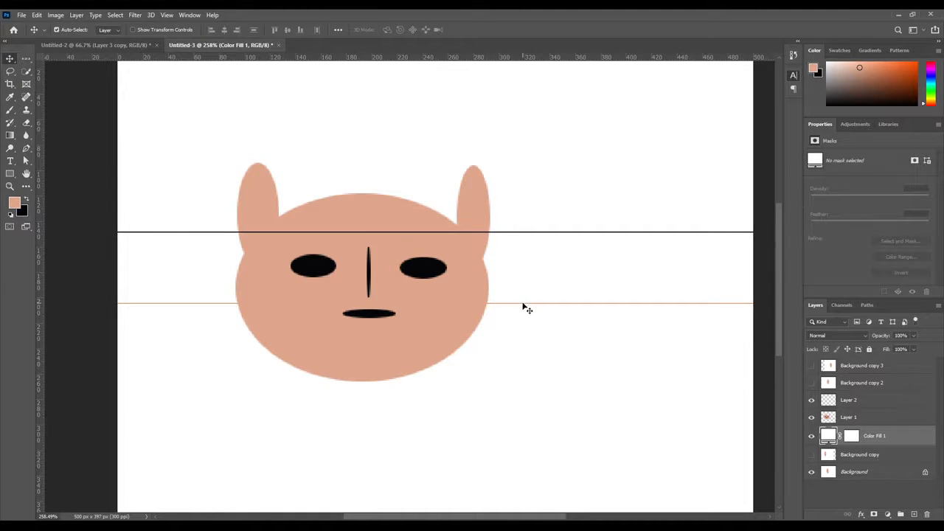
pyautogui.moveTo(525, 308); pyautogui.dragTo(353, 276)
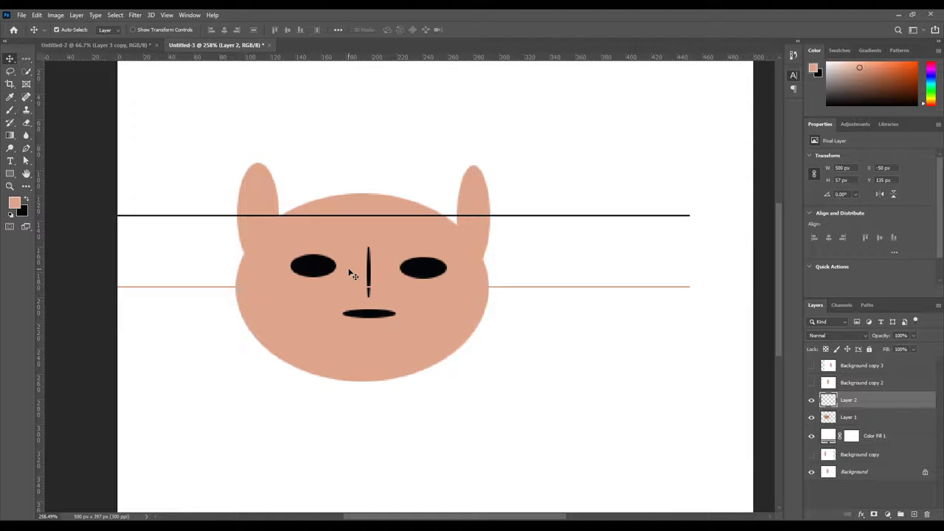
pyautogui.hotkey('ctrl', 'z')
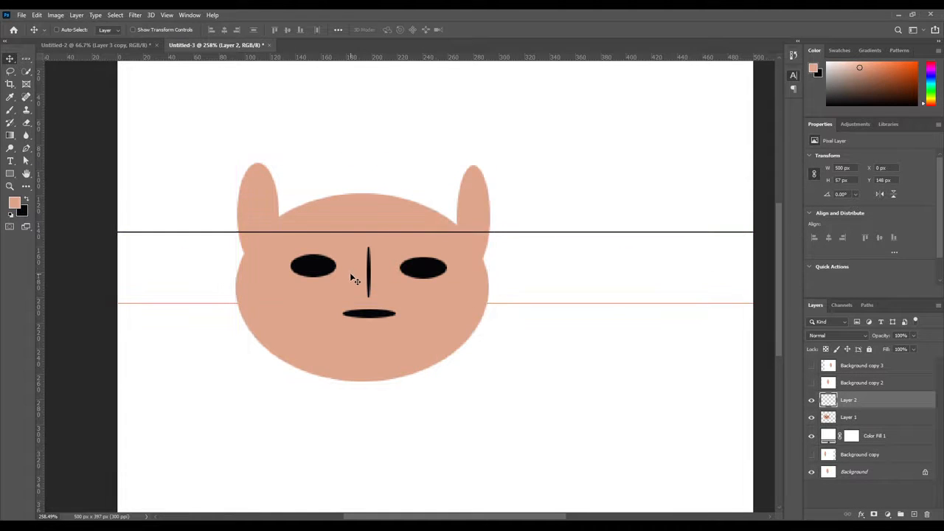
pyautogui.hotkey('ctrl', 'z')
pyautogui.click(24, 60)
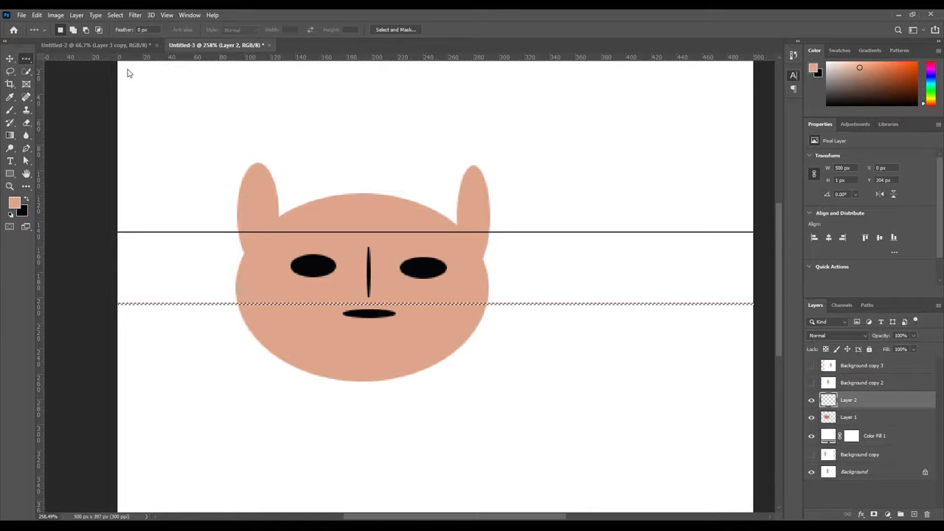
pyautogui.hotkey('shift', 'm')
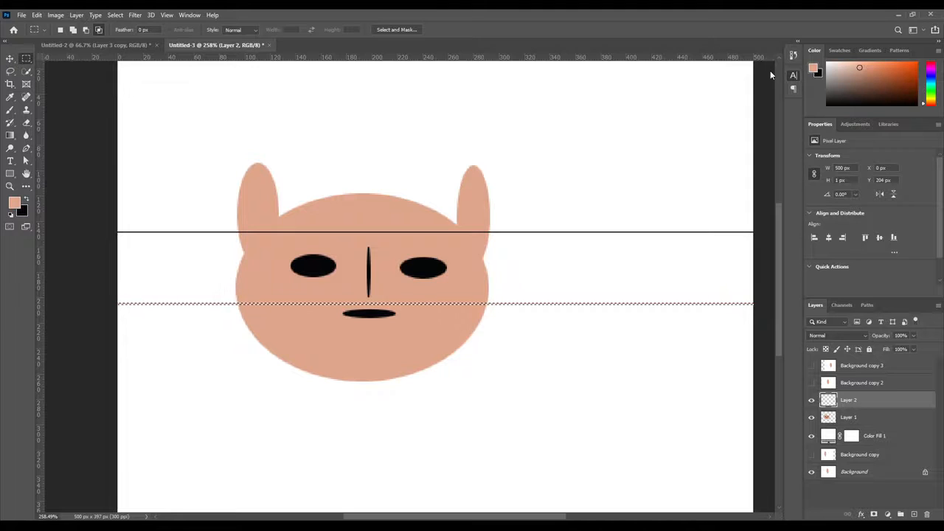
pyautogui.click(9, 58)
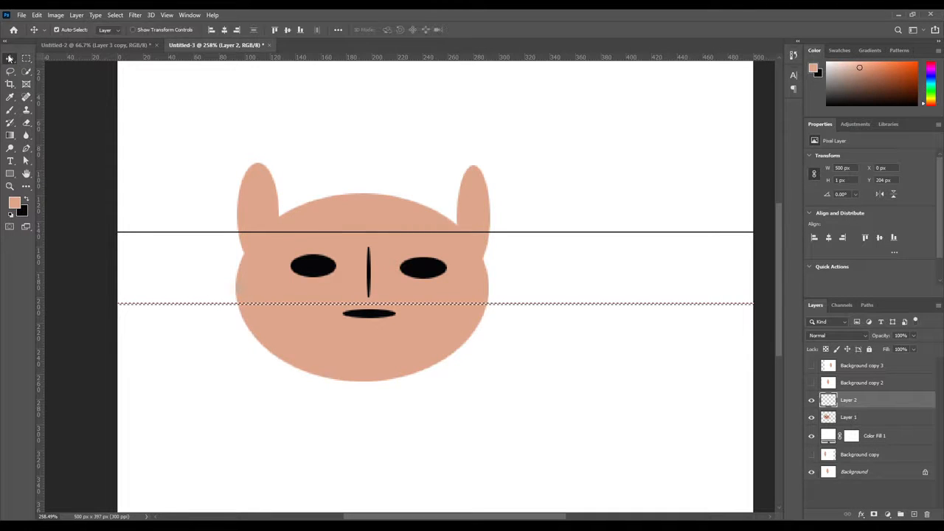